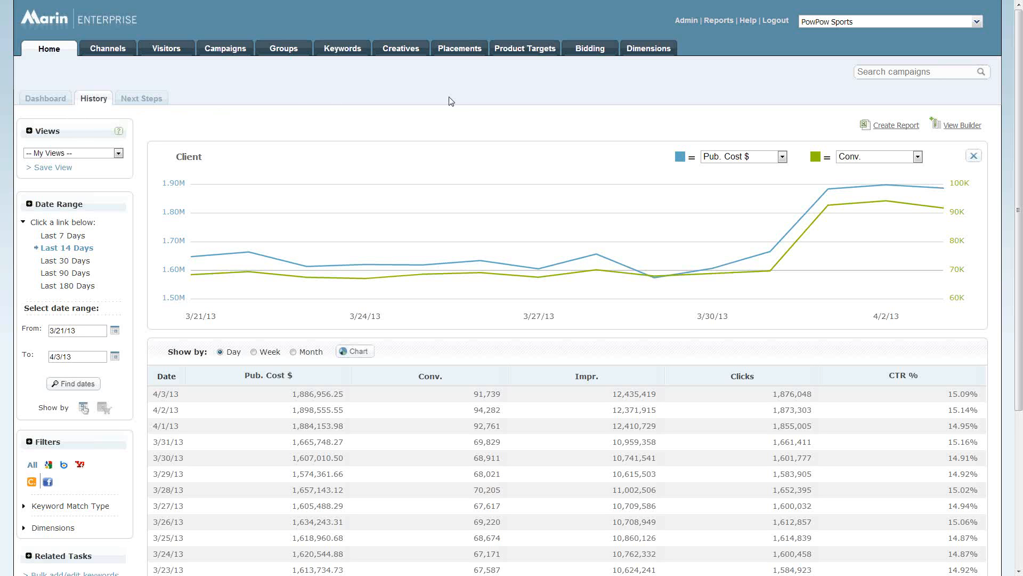
Step: Open the URL Builder settings in the admin area's revenue section
{"action": "left_click", "coordinate": [679, 23]}
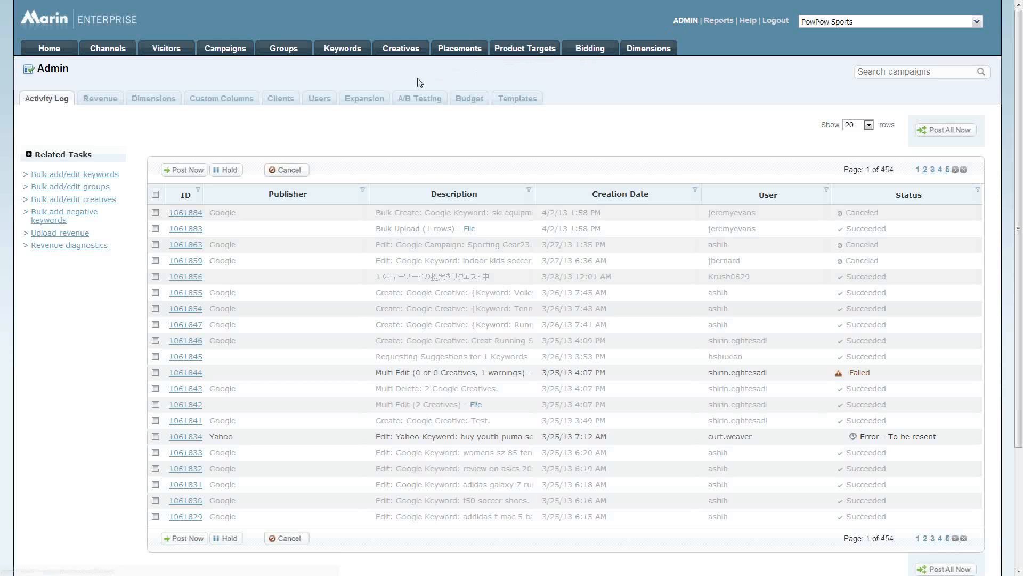
{"action": "left_click", "coordinate": [103, 105]}
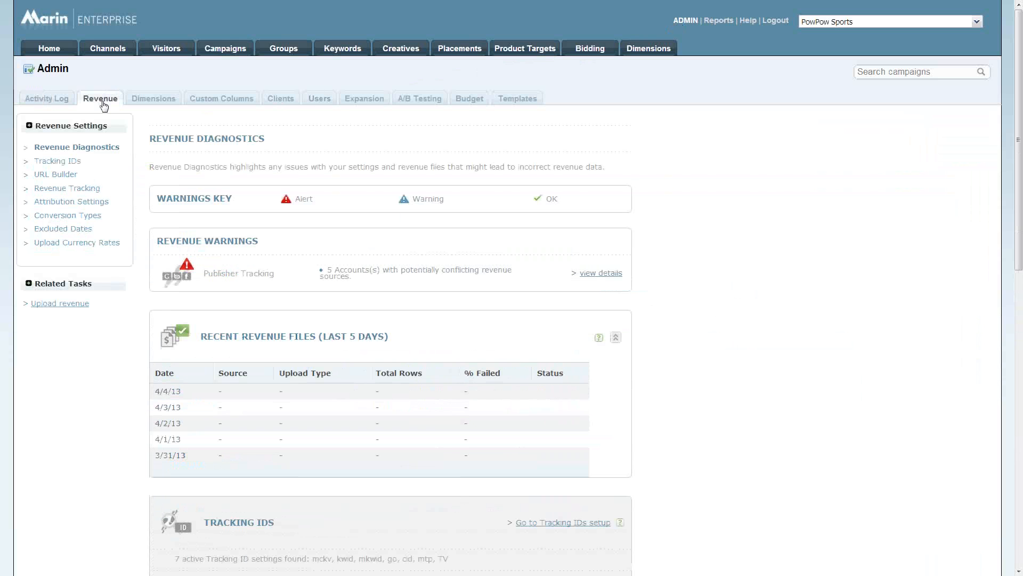
{"action": "left_click", "coordinate": [74, 178]}
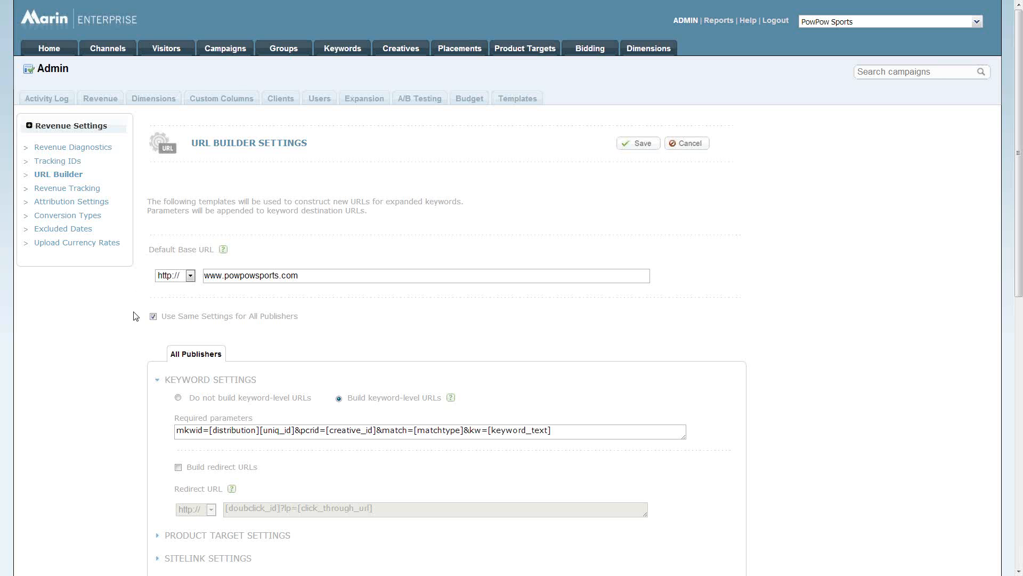
{"action": "scroll", "coordinate": [130, 329], "scroll_direction": "down", "scroll_amount": 2}
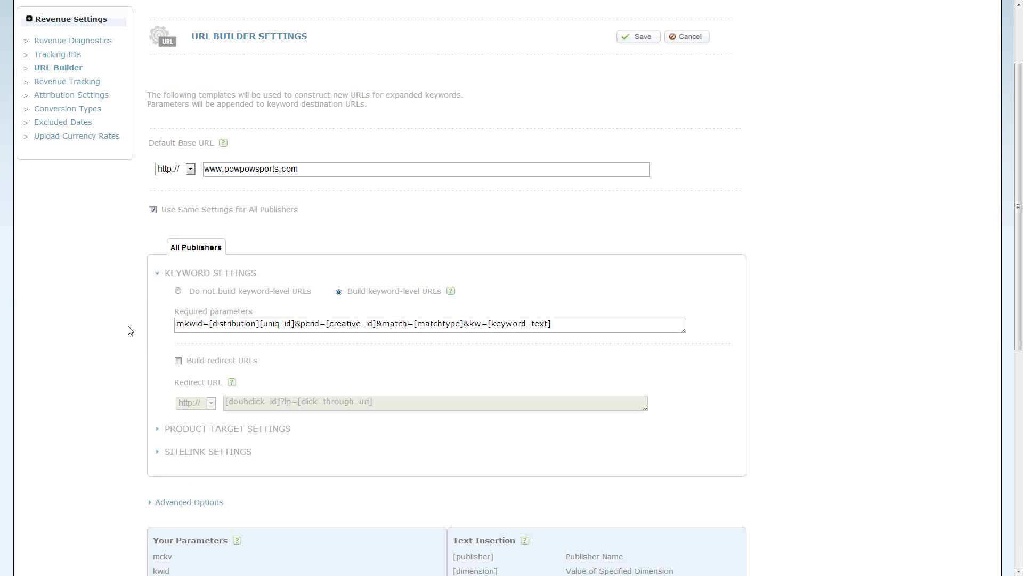
Step: Turn off shared settings for all publishers and try building redirect URLs for Google keywords
{"action": "left_click", "coordinate": [153, 210]}
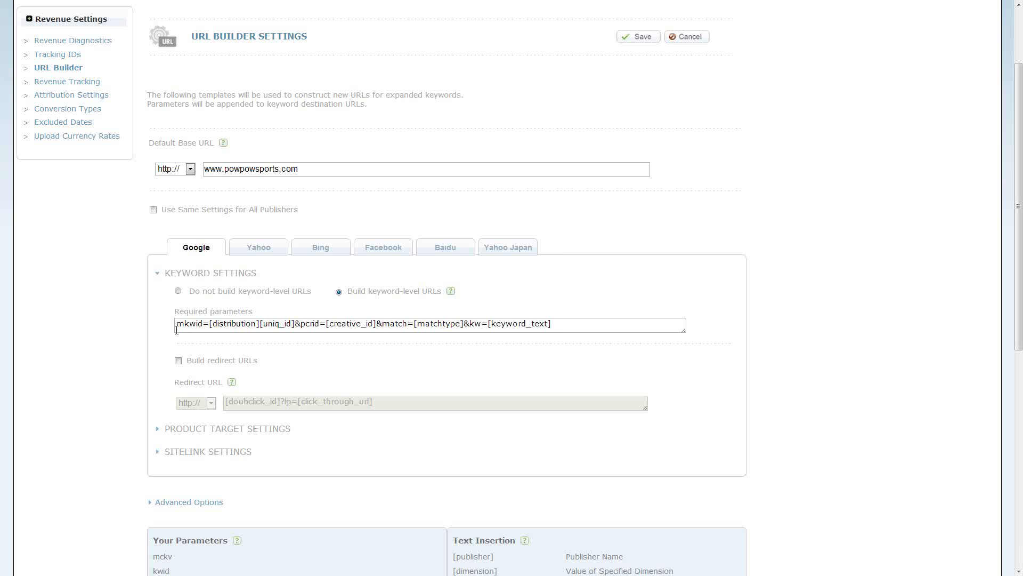
{"action": "left_click", "coordinate": [179, 361]}
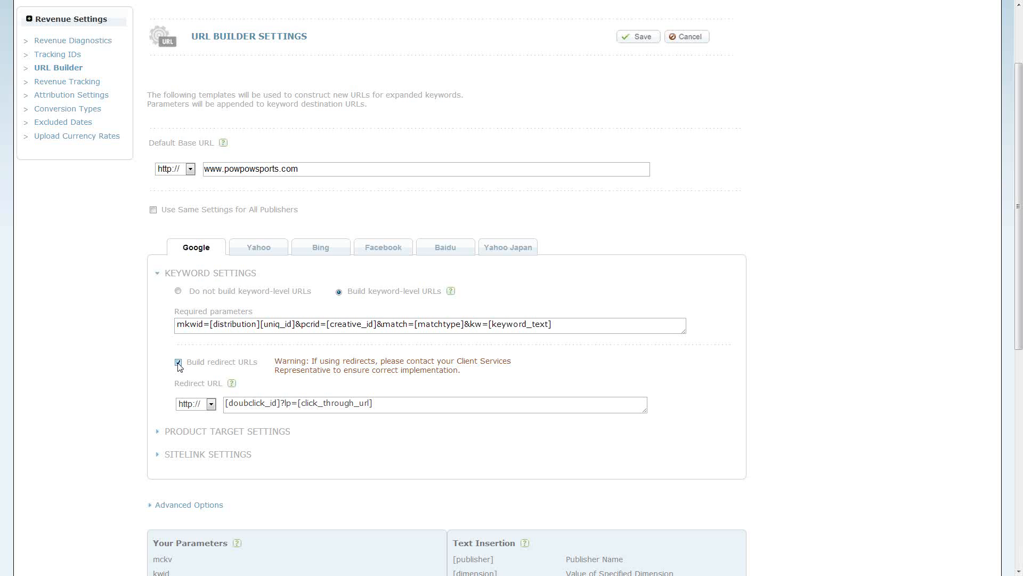
{"action": "left_click", "coordinate": [179, 363]}
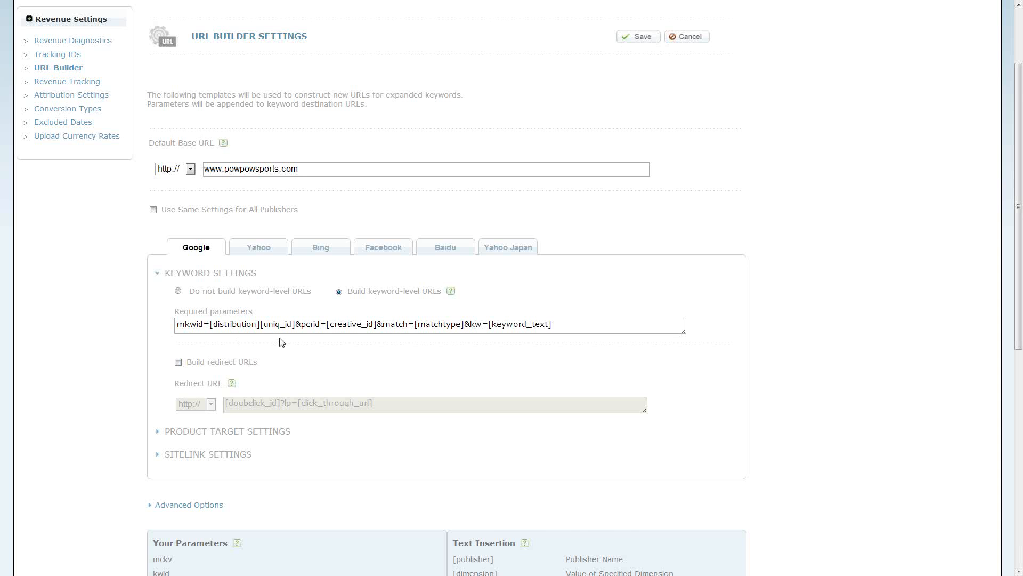
Step: Review the insertable URL parameters, Facebook's keyword settings and the advanced options of the URL Builder
{"action": "scroll", "coordinate": [282, 342], "scroll_direction": "down", "scroll_amount": 3}
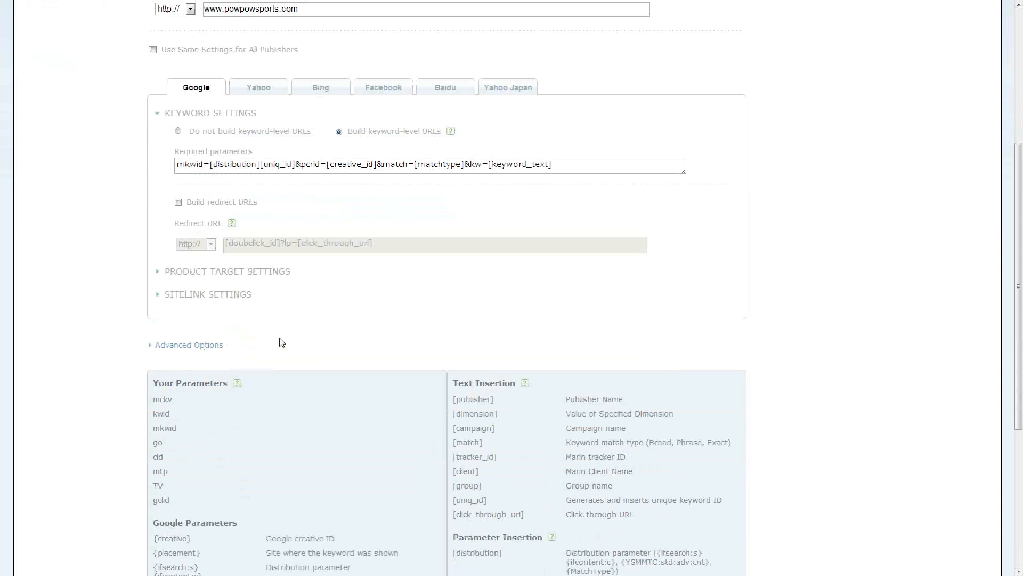
{"action": "scroll", "coordinate": [282, 341], "scroll_direction": "down", "scroll_amount": 2}
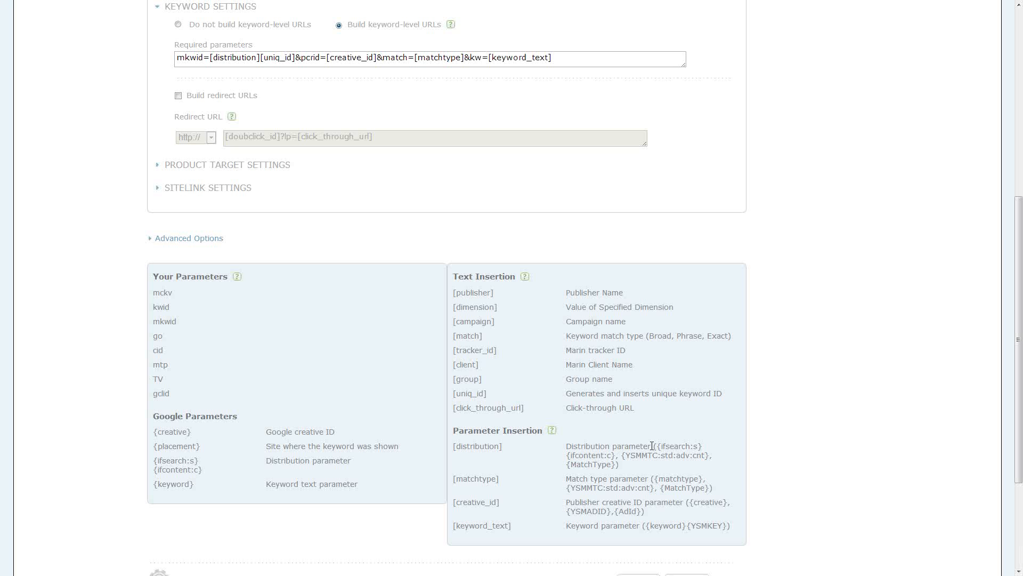
{"action": "scroll", "coordinate": [388, 319], "scroll_direction": "up", "scroll_amount": 3}
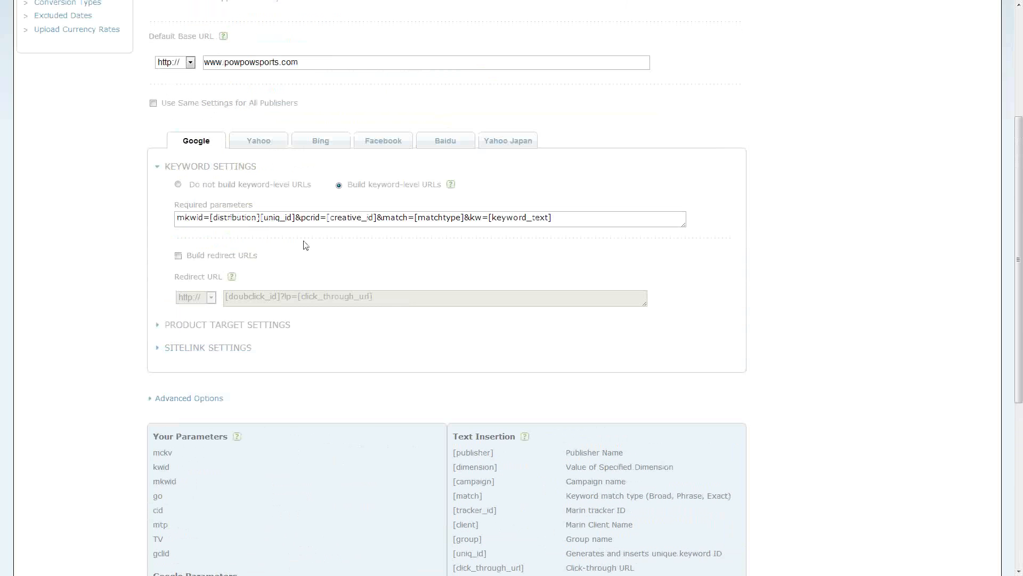
{"action": "left_click", "coordinate": [382, 143]}
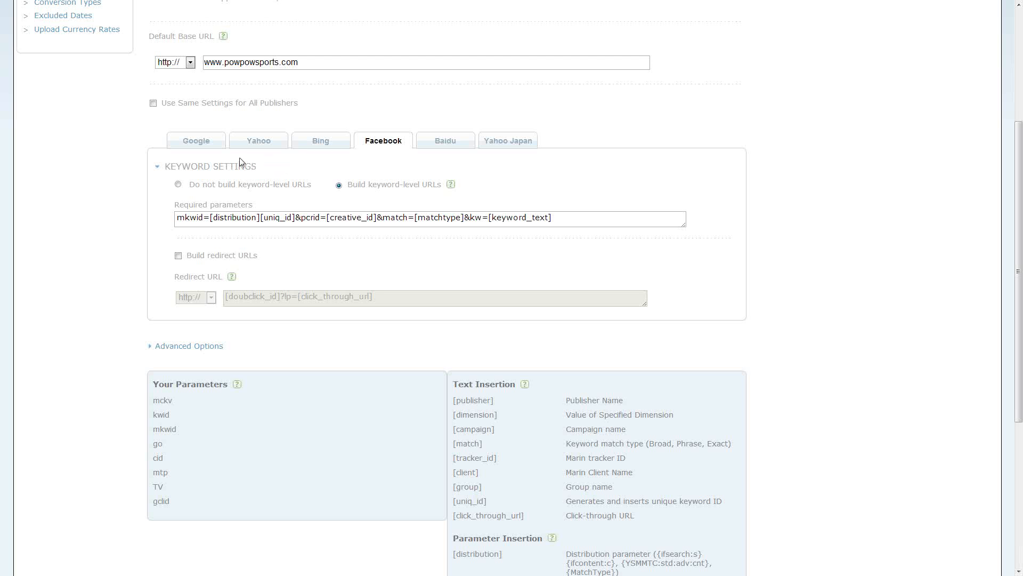
{"action": "left_click", "coordinate": [191, 148]}
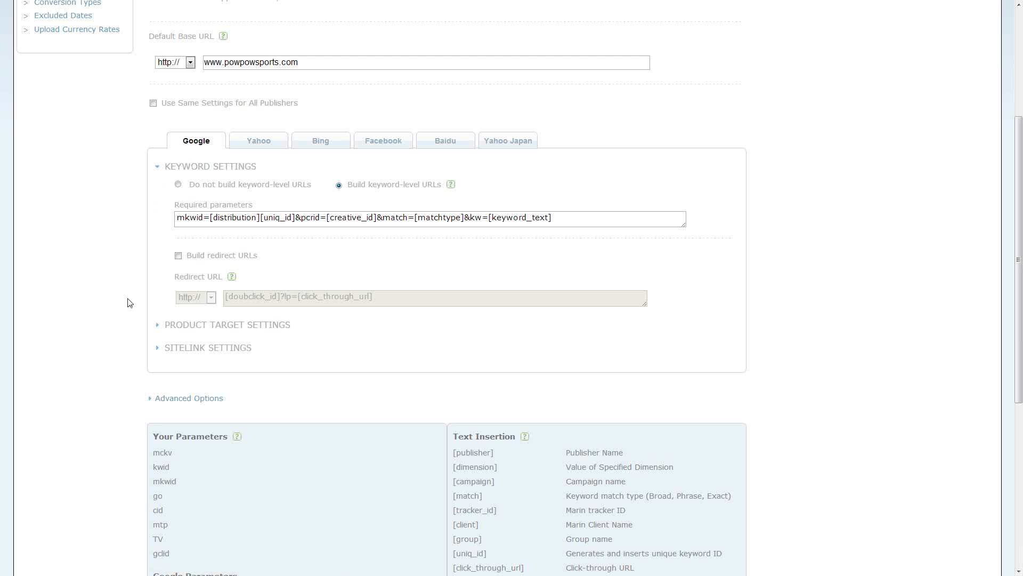
{"action": "left_click", "coordinate": [177, 401]}
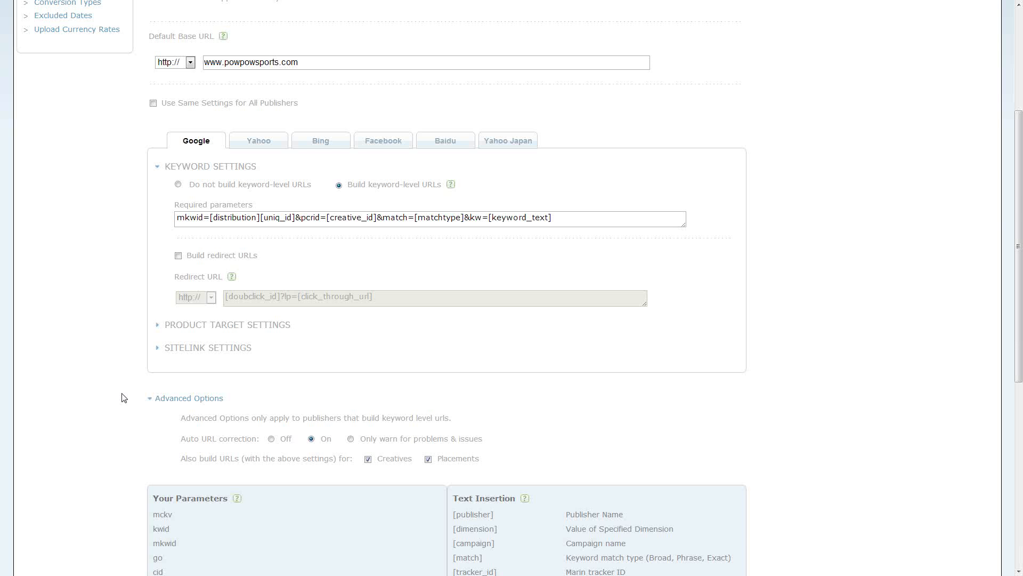
Step: Filter the published keywords to those whose campaign equals "outdoor"
{"action": "scroll", "coordinate": [124, 397], "scroll_direction": "up", "scroll_amount": 4}
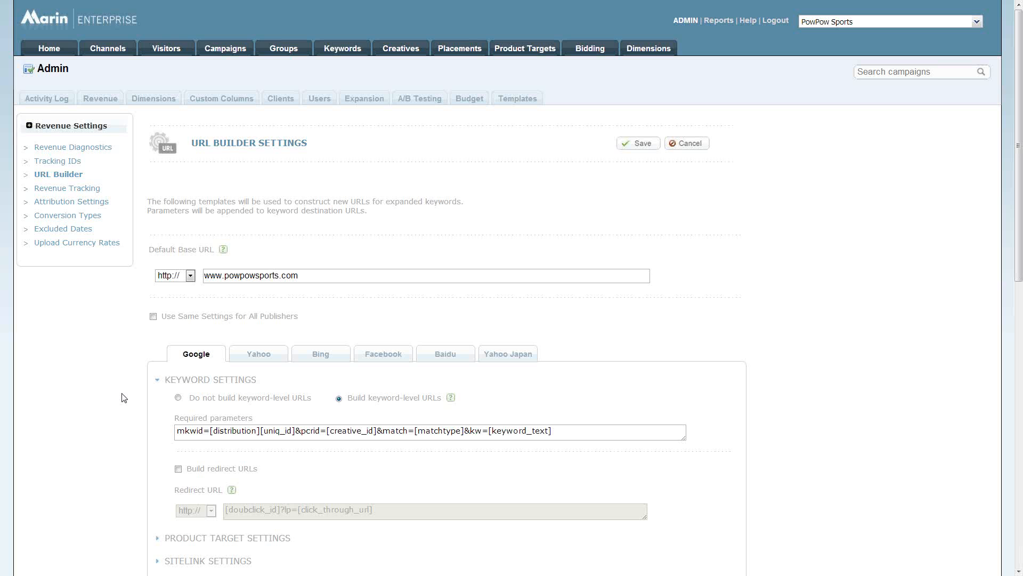
{"action": "left_click", "coordinate": [335, 52]}
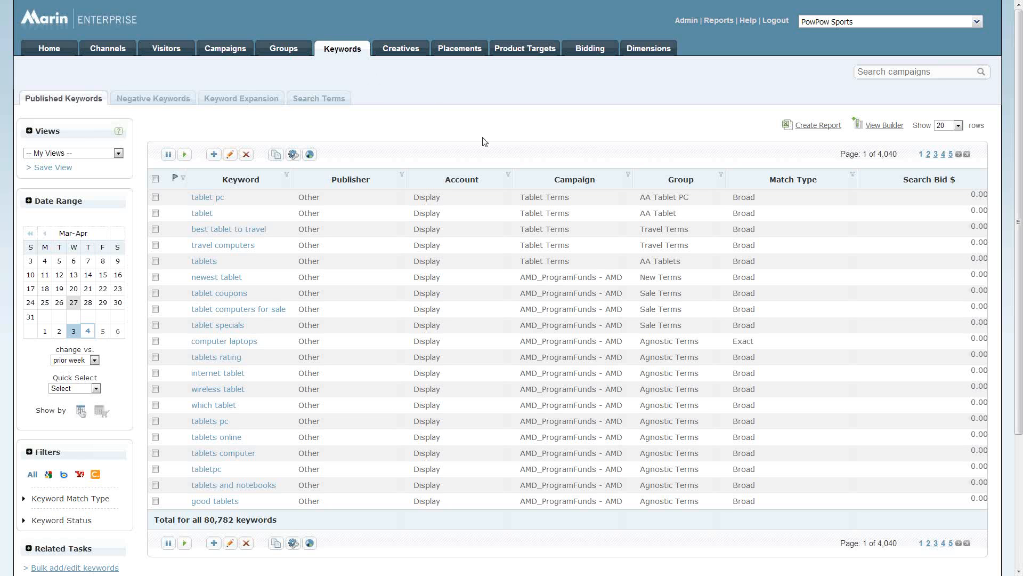
{"action": "left_click", "coordinate": [629, 176]}
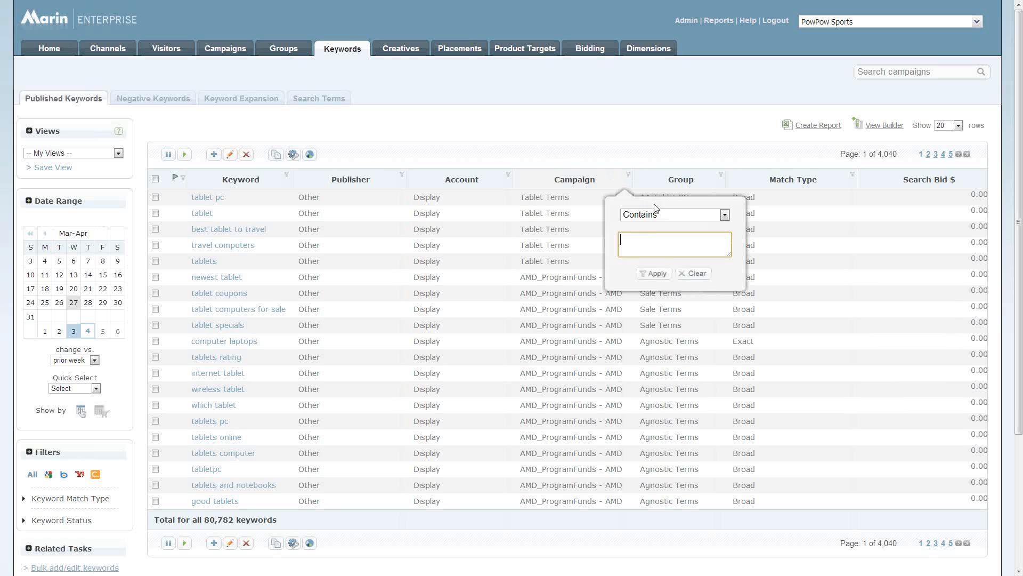
{"action": "left_click", "coordinate": [661, 215]}
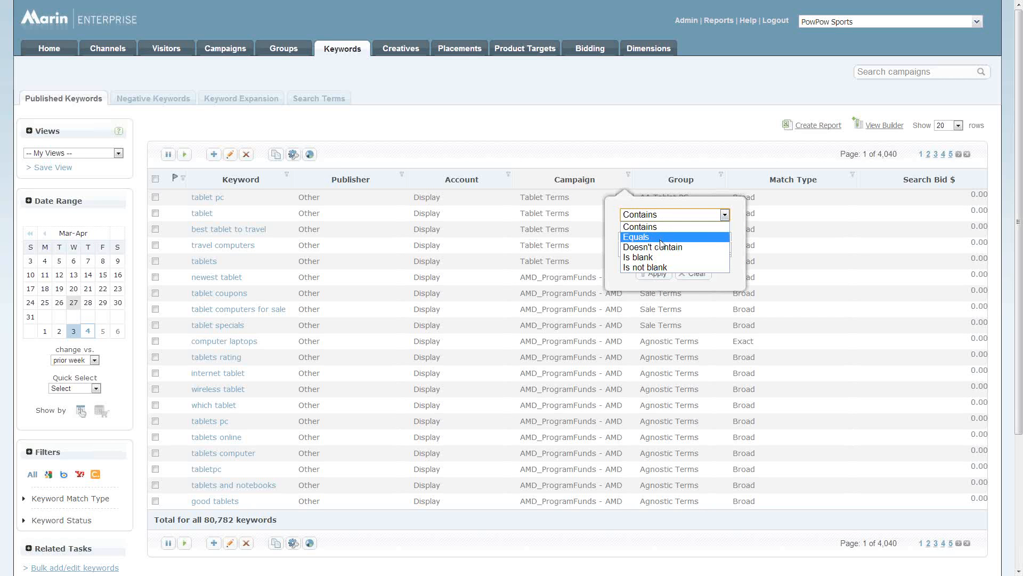
{"action": "left_click", "coordinate": [662, 237]}
{"action": "left_click", "coordinate": [661, 241]}
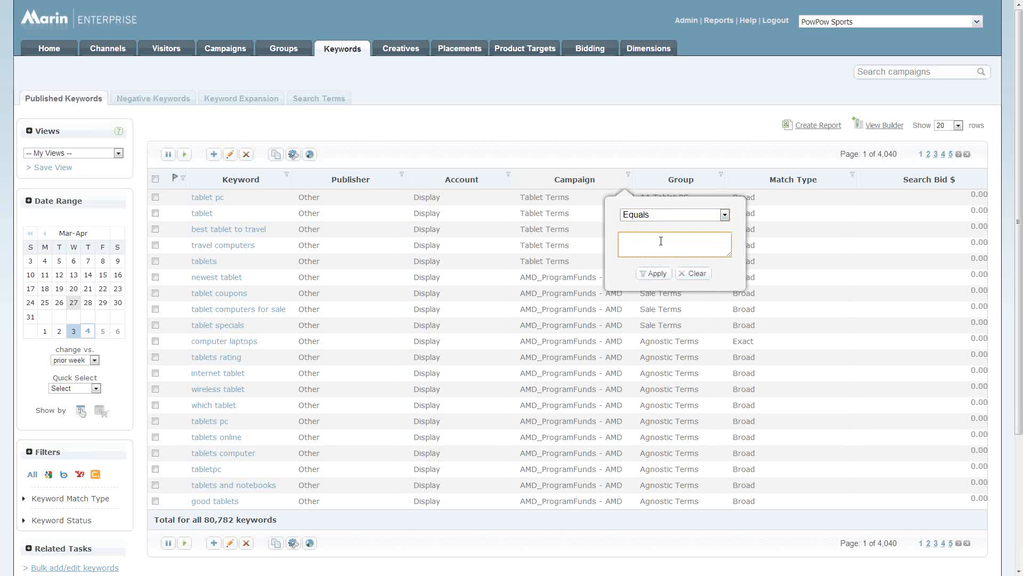
{"action": "type", "text": "outdoor"}
{"action": "key", "text": "Return"}
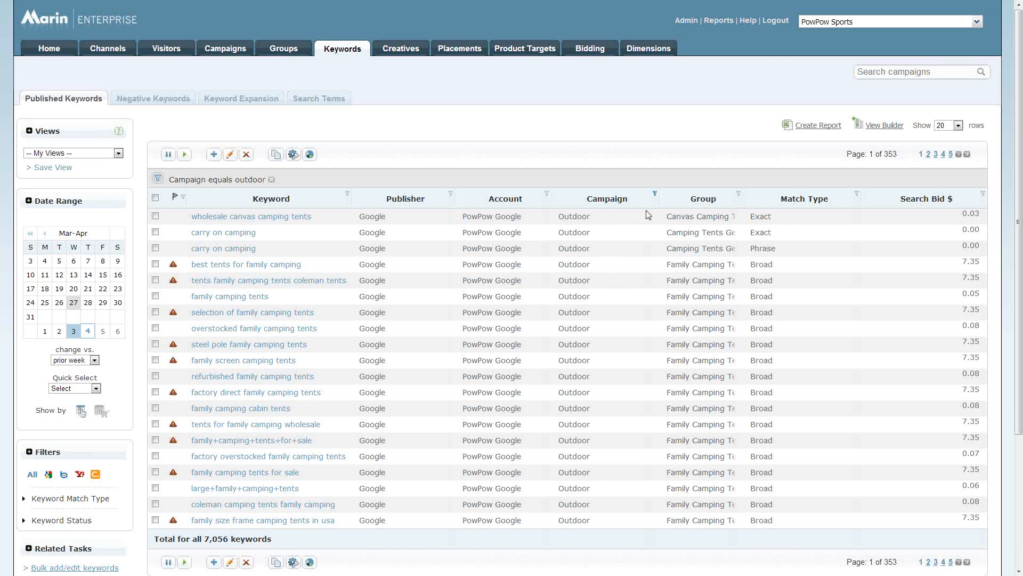
Step: Filter the keyword list further to groups containing "gear - exact"
{"action": "left_click", "coordinate": [738, 195]}
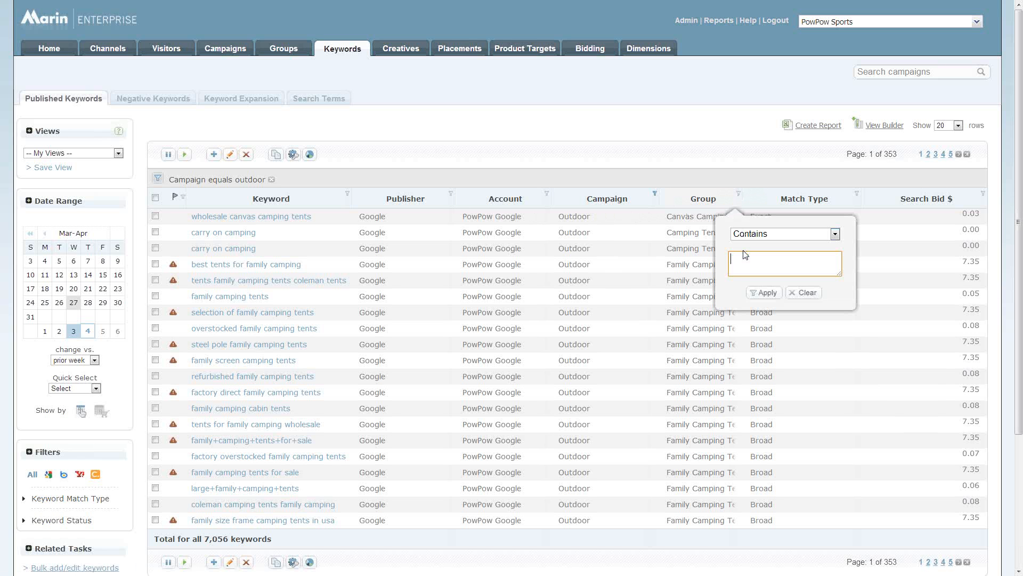
{"action": "type", "text": "gear - exact"}
{"action": "key", "text": "Return"}
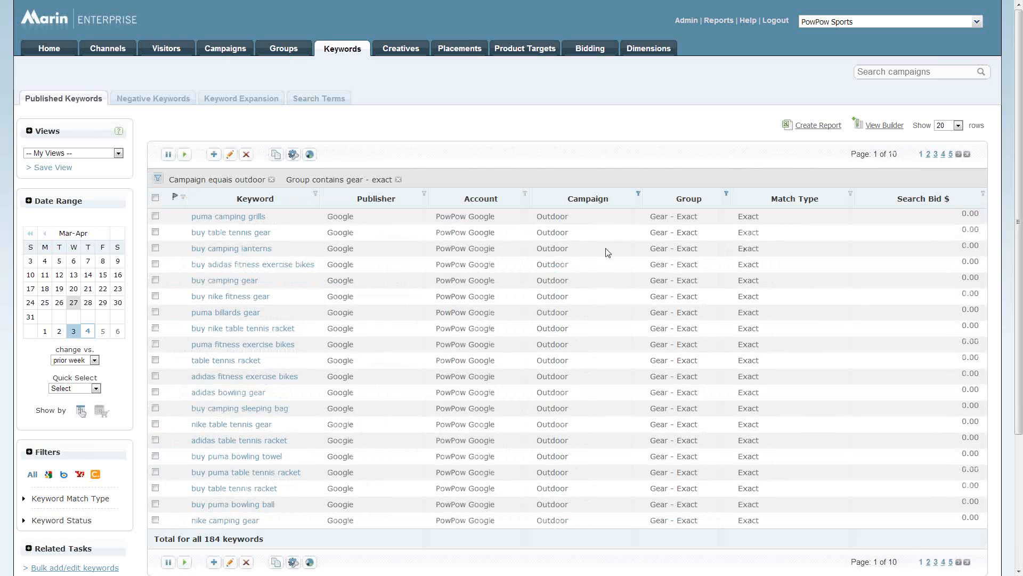
Step: Add a filter to the list for keywords containing "puma"
{"action": "left_click", "coordinate": [315, 195]}
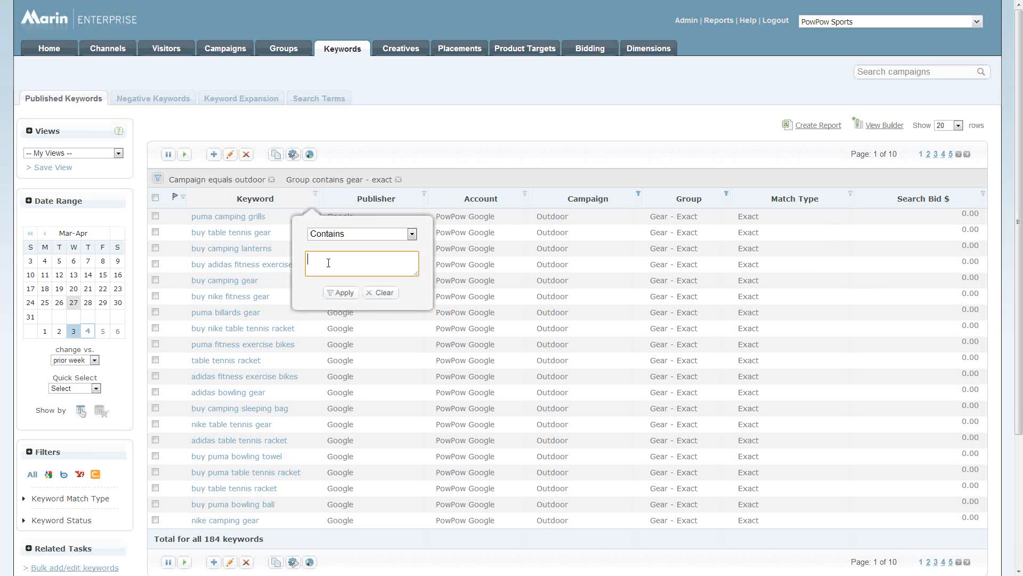
{"action": "type", "text": "pun"}
{"action": "key", "text": "BackSpace"}
{"action": "type", "text": "ma"}
{"action": "key", "text": "Return"}
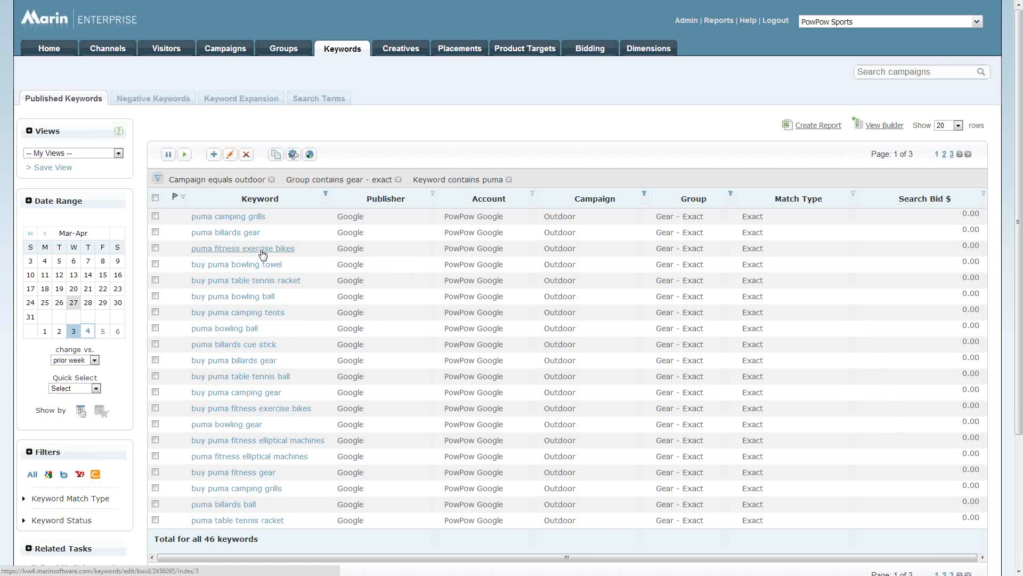
{"action": "left_click", "coordinate": [110, 154]}
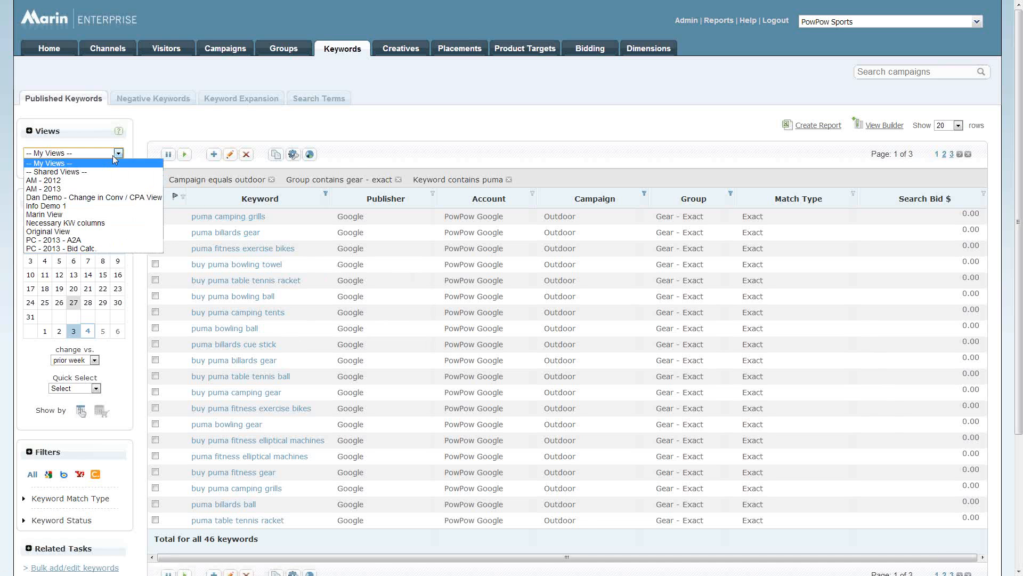
{"action": "left_click", "coordinate": [192, 131]}
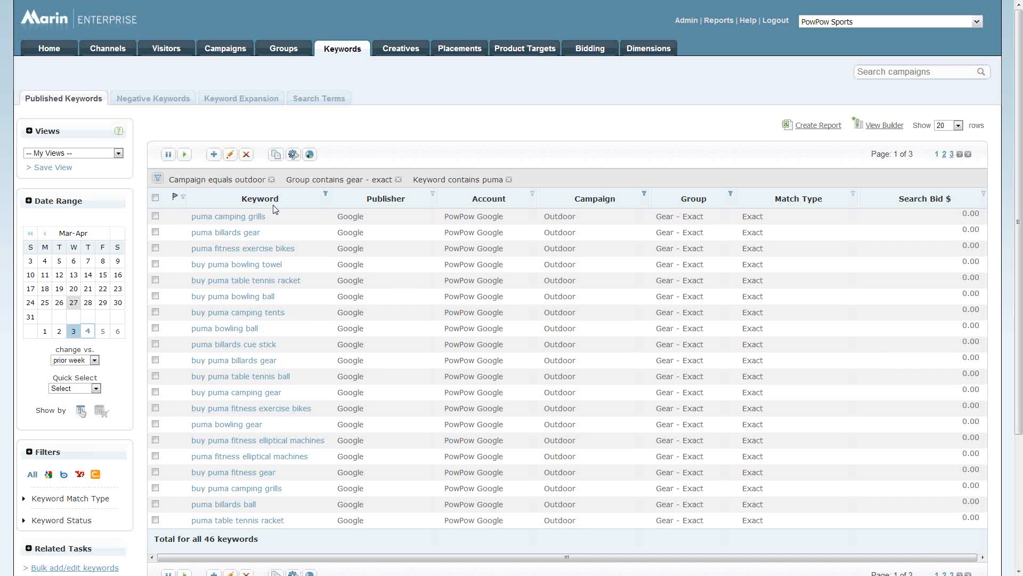
{"action": "left_click", "coordinate": [68, 175]}
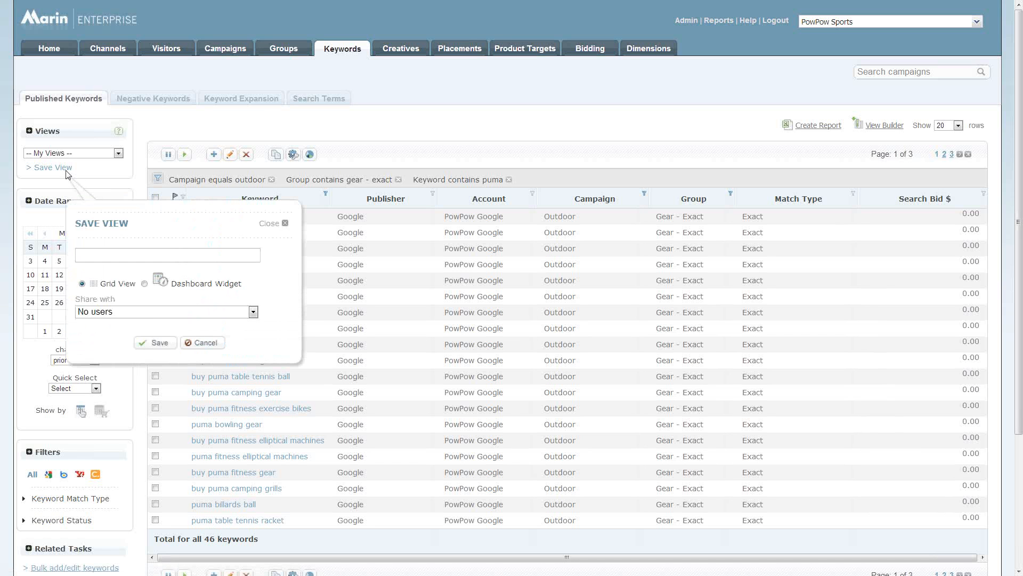
{"action": "left_click", "coordinate": [287, 225]}
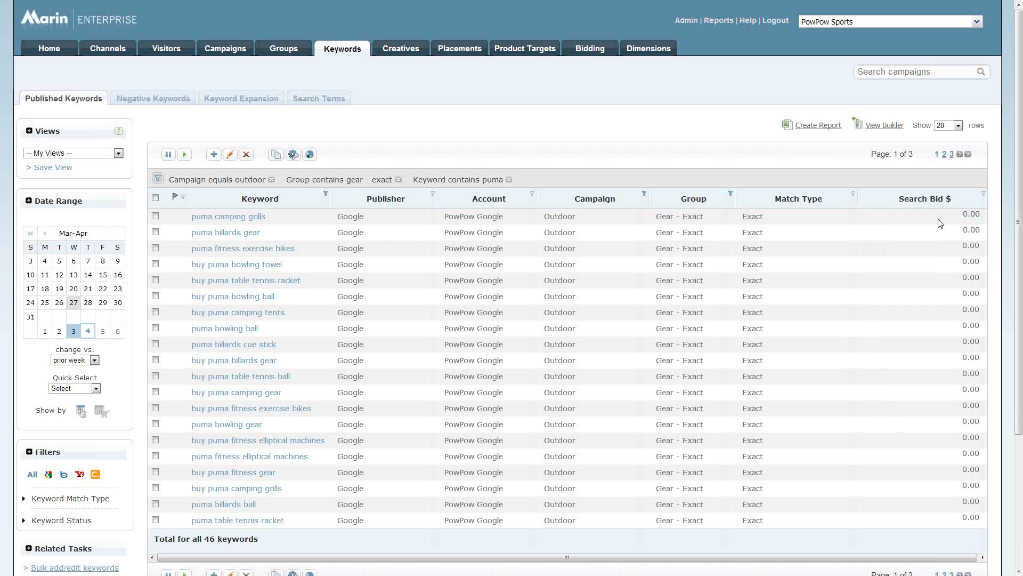
Step: Generate a report of the filtered keywords named "Puma Outdoor Keywords" that includes items with zero clicks
{"action": "left_click", "coordinate": [821, 126]}
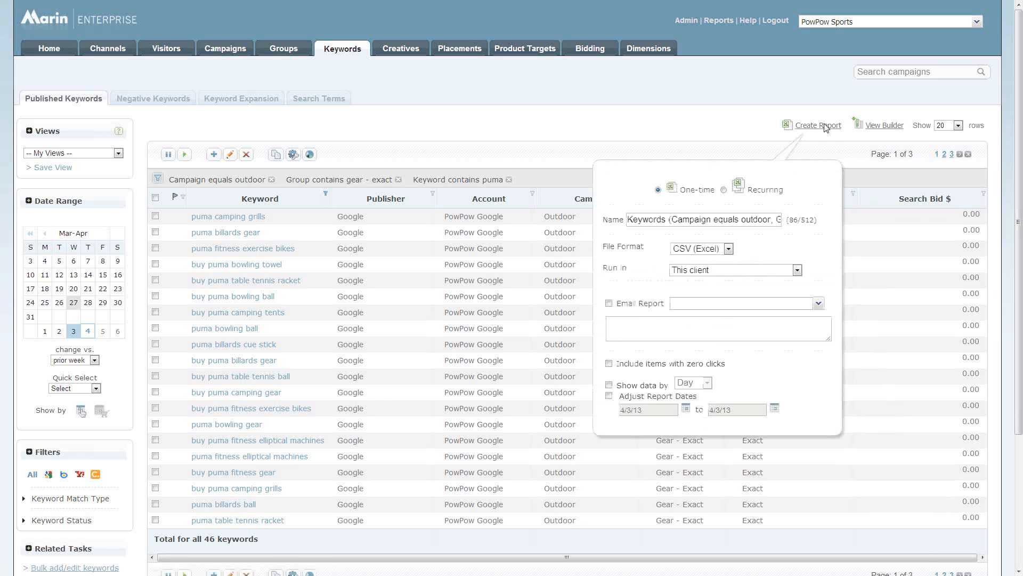
{"action": "triple_click", "coordinate": [742, 218]}
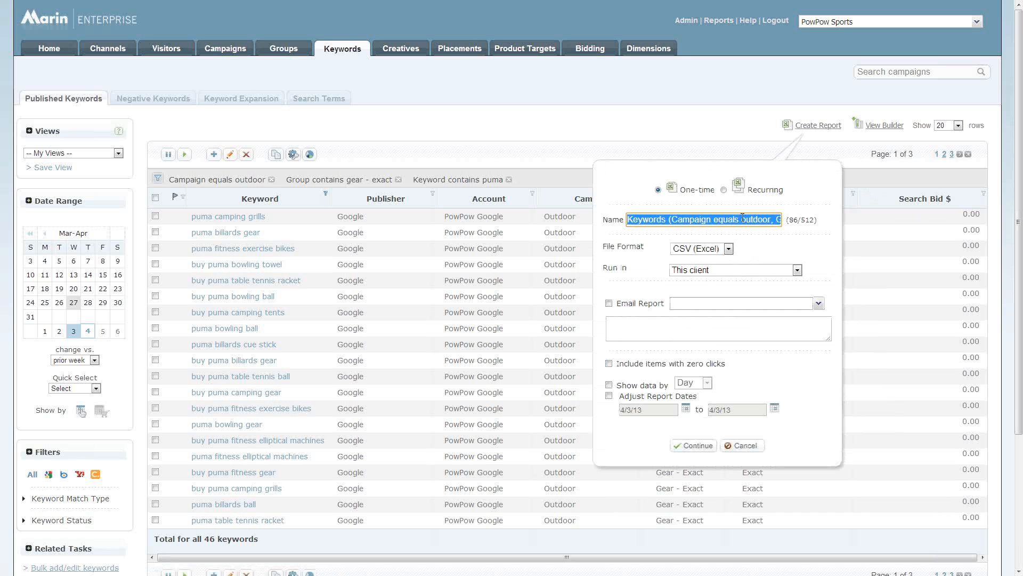
{"action": "type", "text": "Pum"}
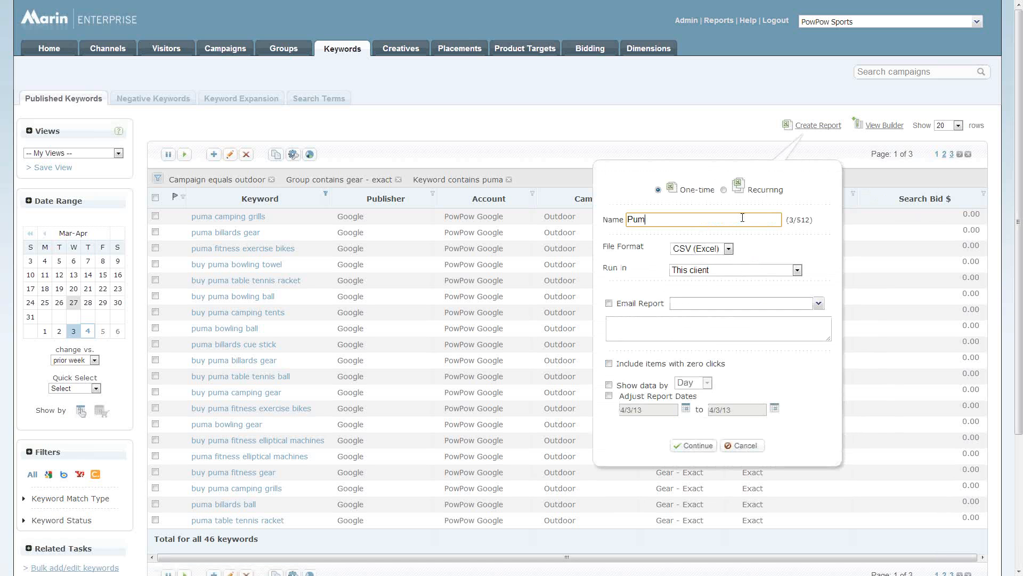
{"action": "type", "text": "a Outdoor Keywords"}
{"action": "left_click", "coordinate": [609, 364]}
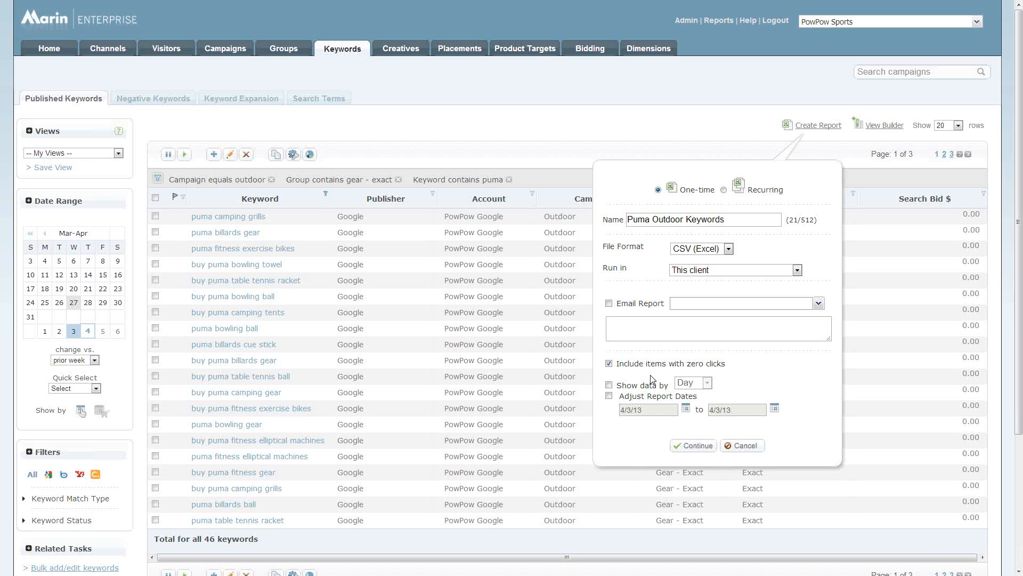
{"action": "left_click", "coordinate": [697, 446]}
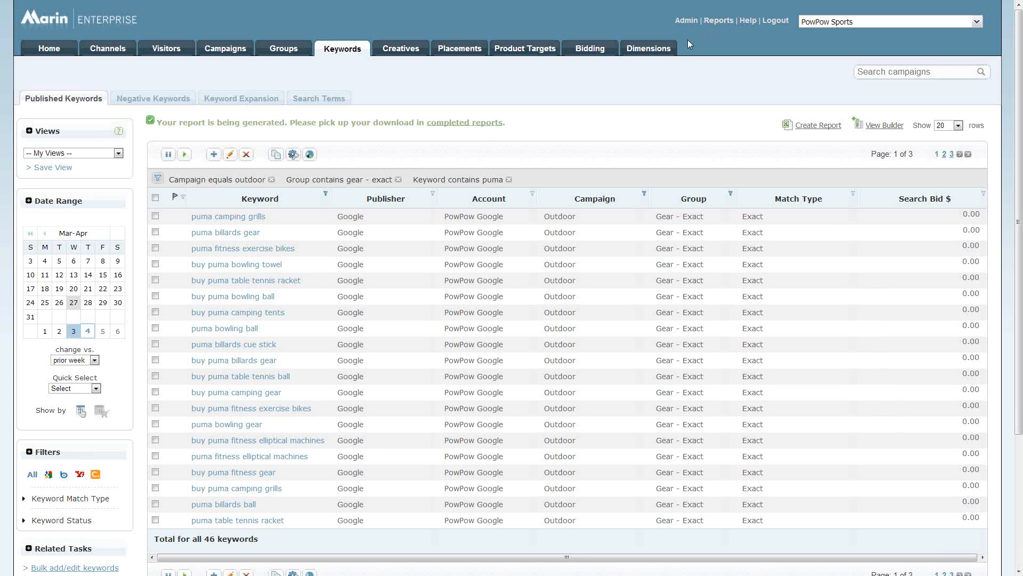
Step: Download the Puma Outdoor Keywords report from the completed reports and open the CSV file in Excel
{"action": "left_click", "coordinate": [482, 130]}
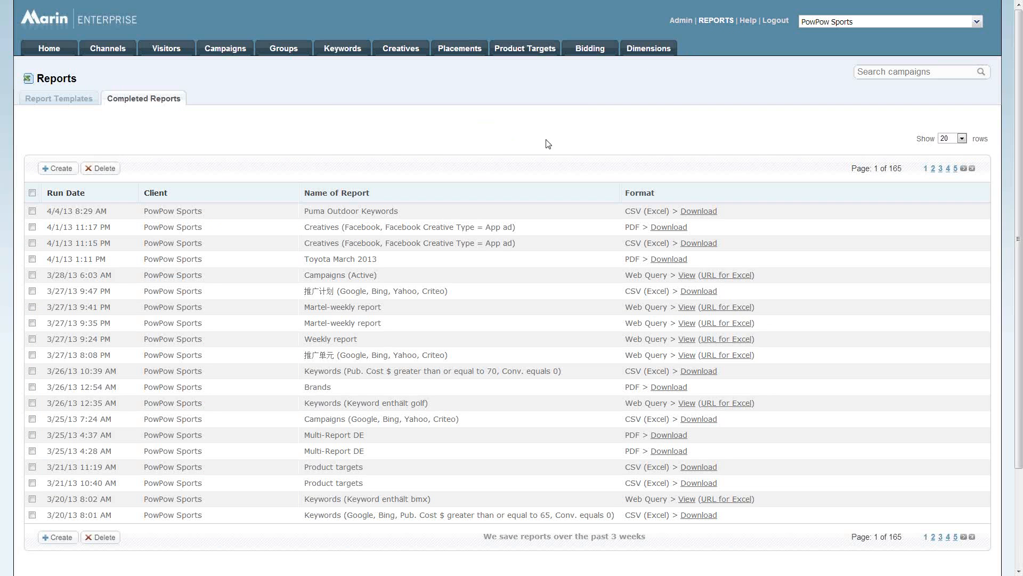
{"action": "left_click", "coordinate": [696, 212]}
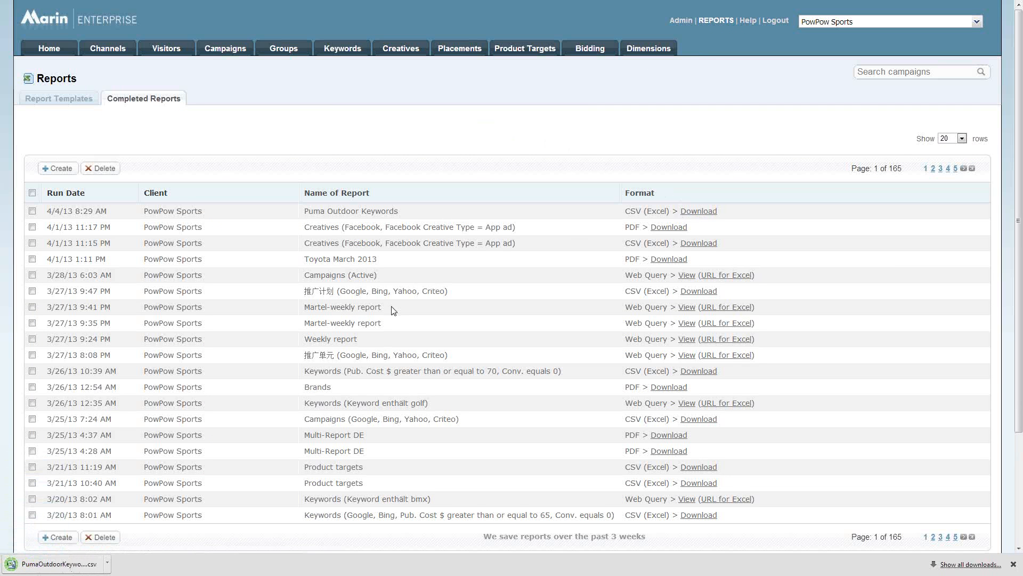
{"action": "left_click", "coordinate": [73, 568]}
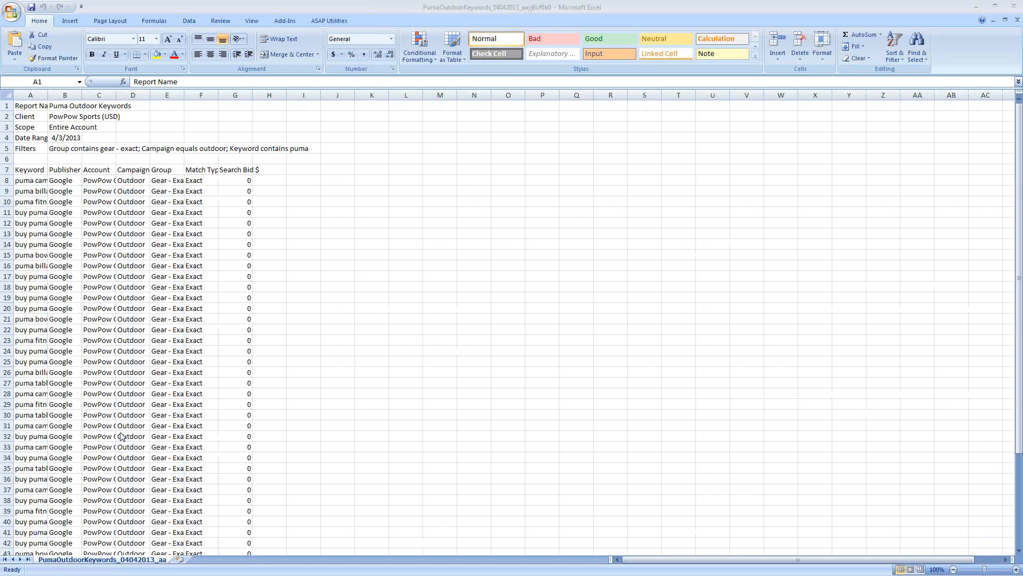
Step: Widen the keyword column to fit its contents and set the Search Bid $ to 1 for every keyword row
{"action": "double_click", "coordinate": [54, 89]}
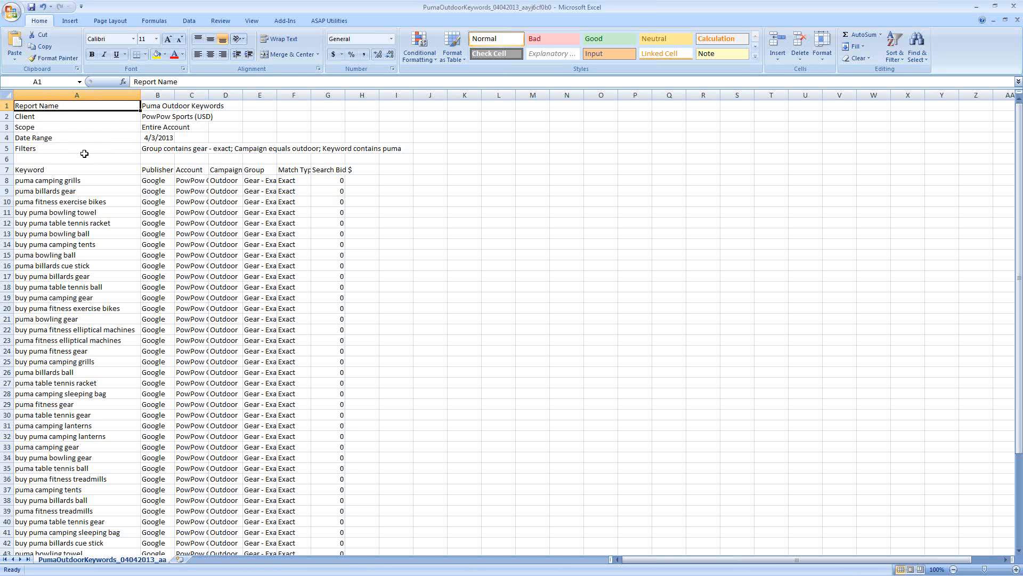
{"action": "left_click", "coordinate": [327, 179]}
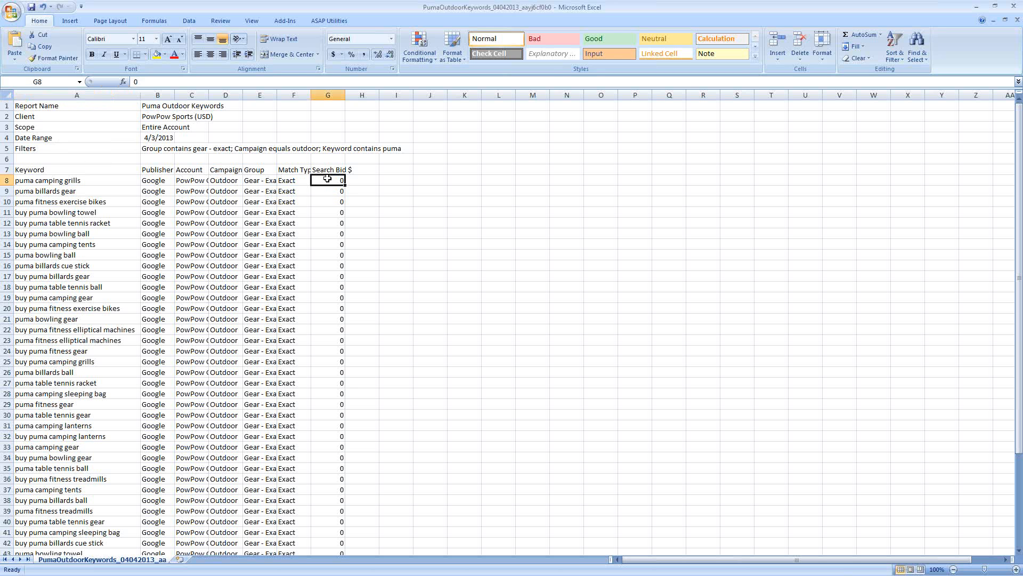
{"action": "type", "text": "1"}
{"action": "left_click", "coordinate": [343, 237]}
{"action": "left_click", "coordinate": [337, 183]}
{"action": "key", "text": "ctrl+c"}
{"action": "key", "text": "ctrl+shift+Down"}
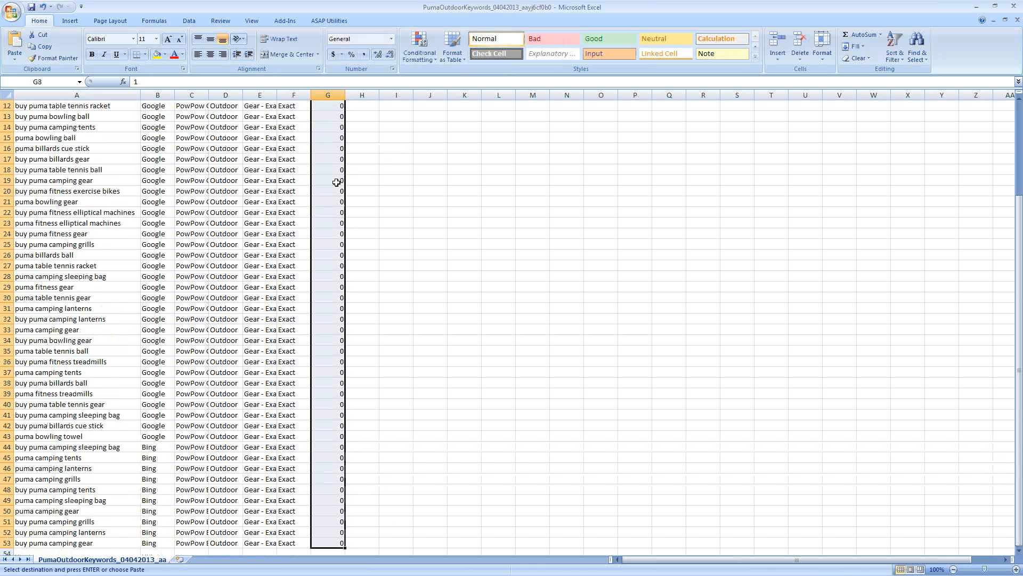
{"action": "key", "text": "ctrl+v"}
{"action": "scroll", "coordinate": [336, 183], "scroll_direction": "up", "scroll_amount": 4}
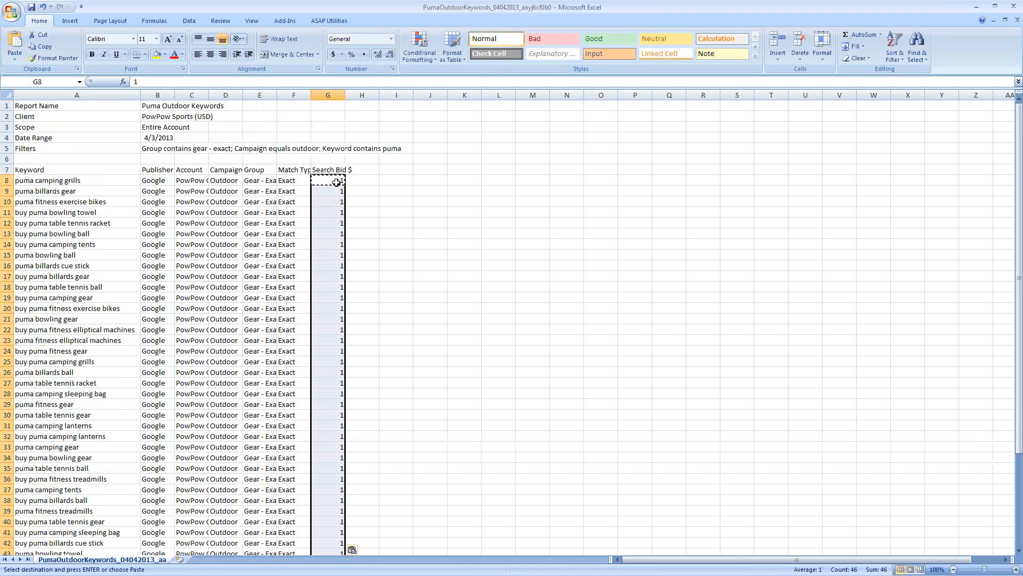
Step: Delete the report information rows 1 to 6 so that the column headings become the first row
{"action": "left_click", "coordinate": [271, 212]}
{"action": "left_click_drag", "start_coordinate": [6, 105], "coordinate": [3, 157]}
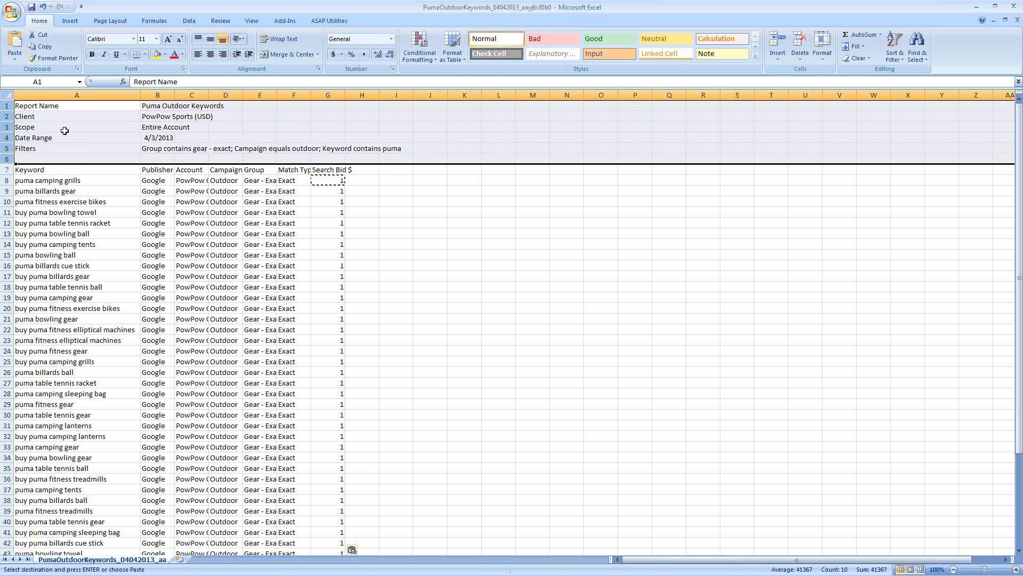
{"action": "right_click", "coordinate": [65, 131]}
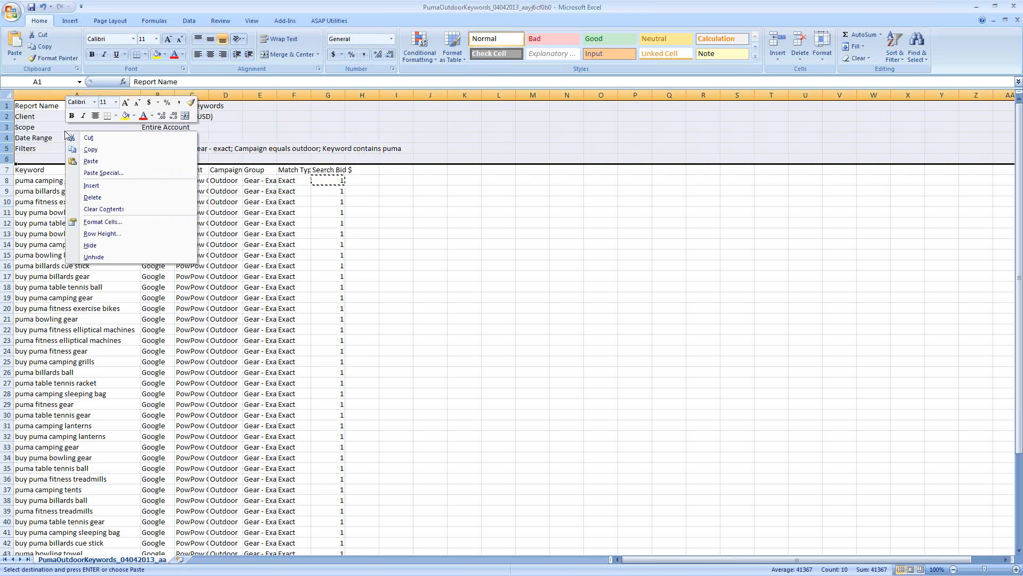
{"action": "left_click", "coordinate": [115, 197]}
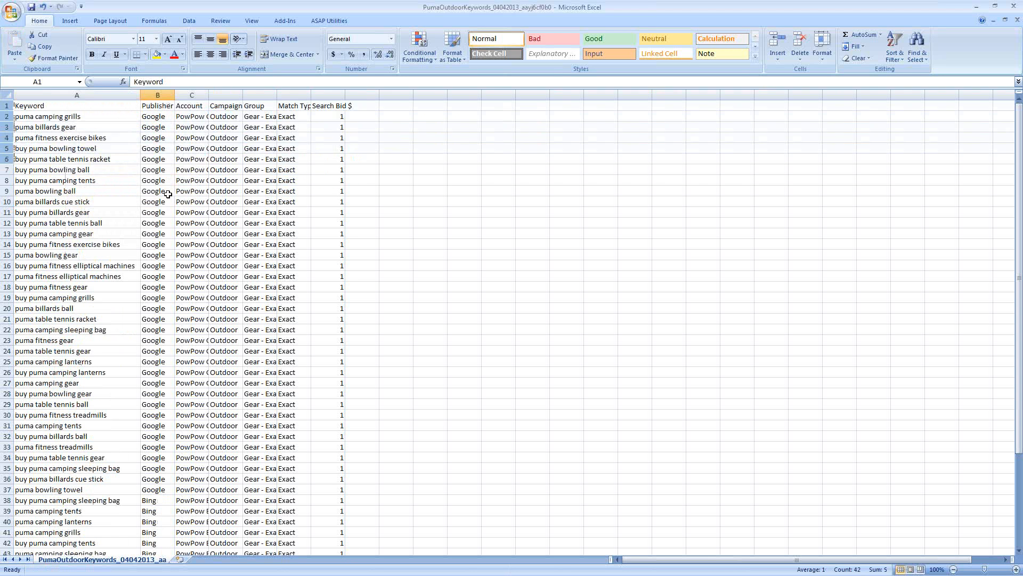
{"action": "left_click", "coordinate": [168, 194]}
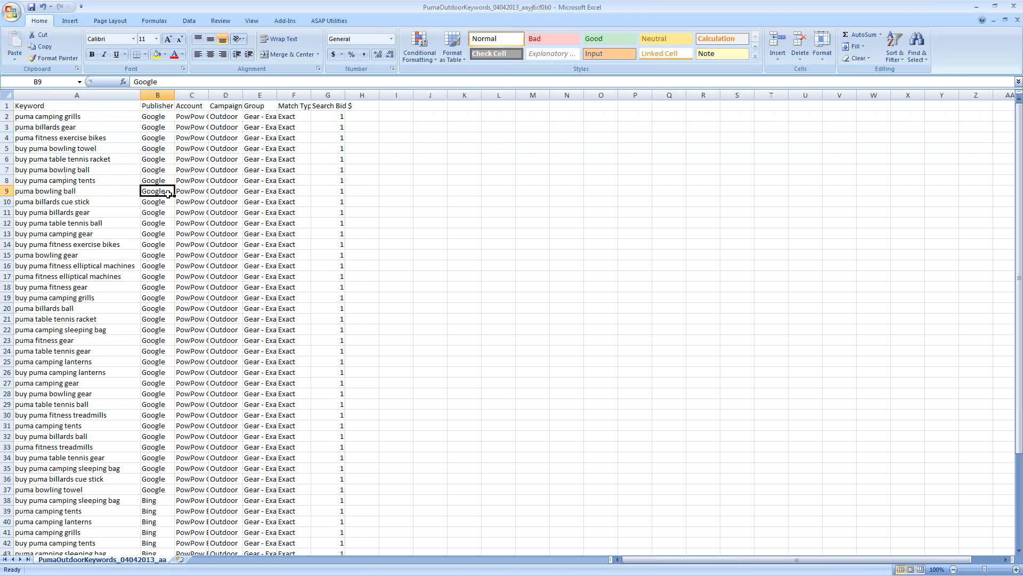
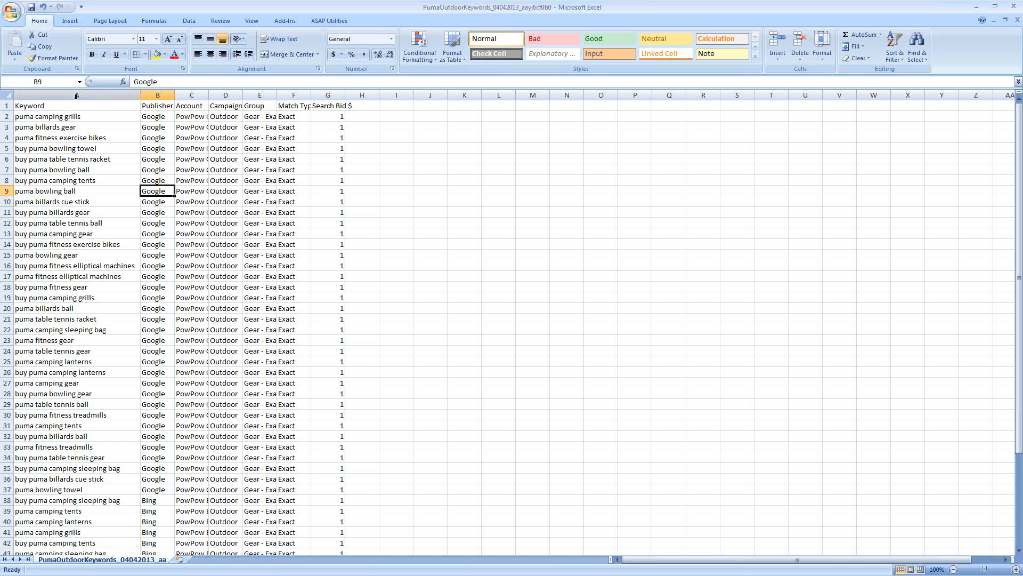
Step: Switch back to Marin and open the bulk add/edit keywords form from the published keywords list
{"action": "left_click", "coordinate": [976, 7]}
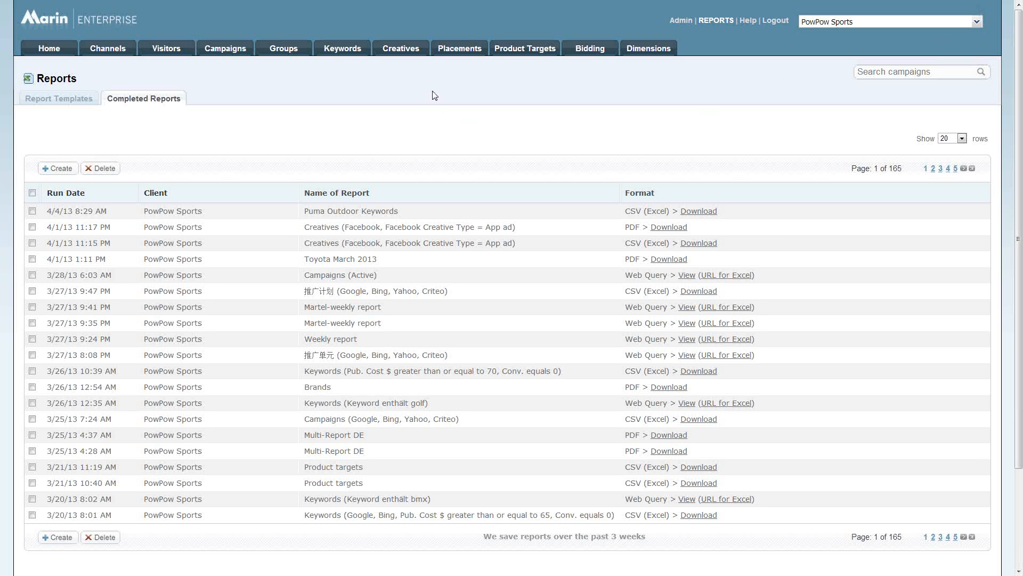
{"action": "left_click", "coordinate": [339, 50]}
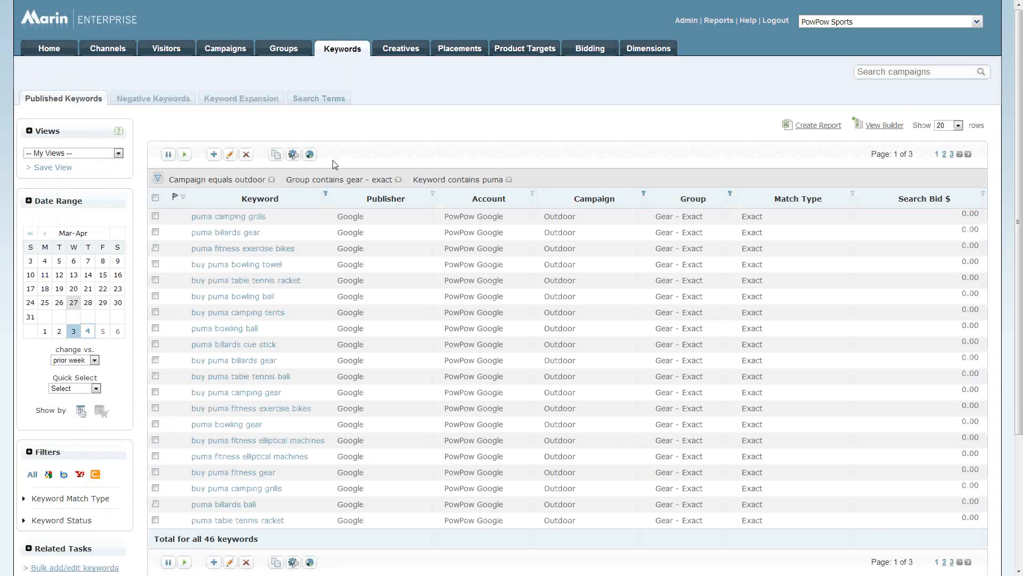
{"action": "scroll", "coordinate": [334, 169], "scroll_direction": "down", "scroll_amount": 3}
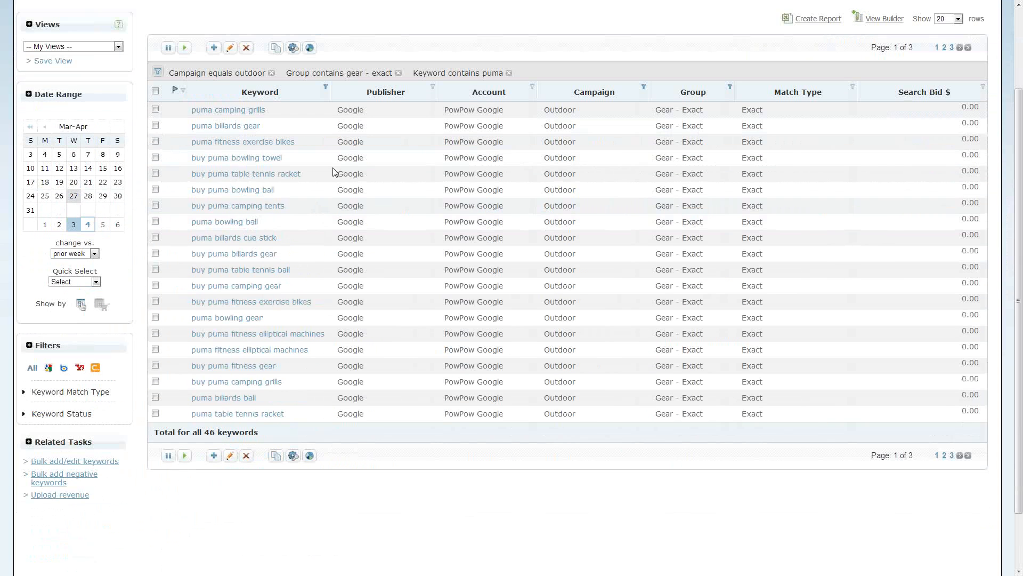
{"action": "left_click", "coordinate": [86, 467]}
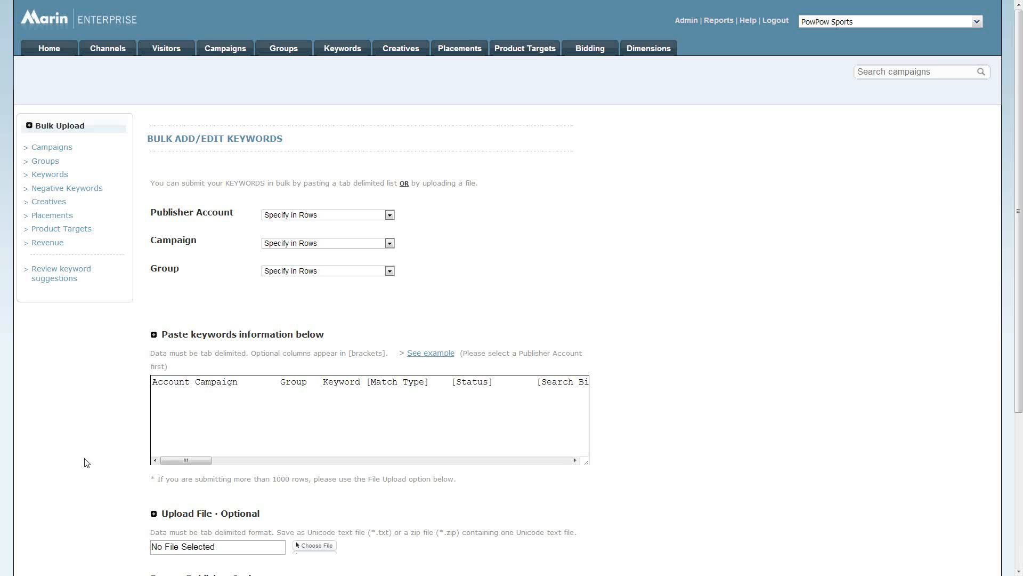
Step: Examine the required and optional column headers in the bulk form's paste area for keyword information
{"action": "scroll", "coordinate": [87, 463], "scroll_direction": "down", "scroll_amount": 2}
{"action": "left_click", "coordinate": [166, 325]}
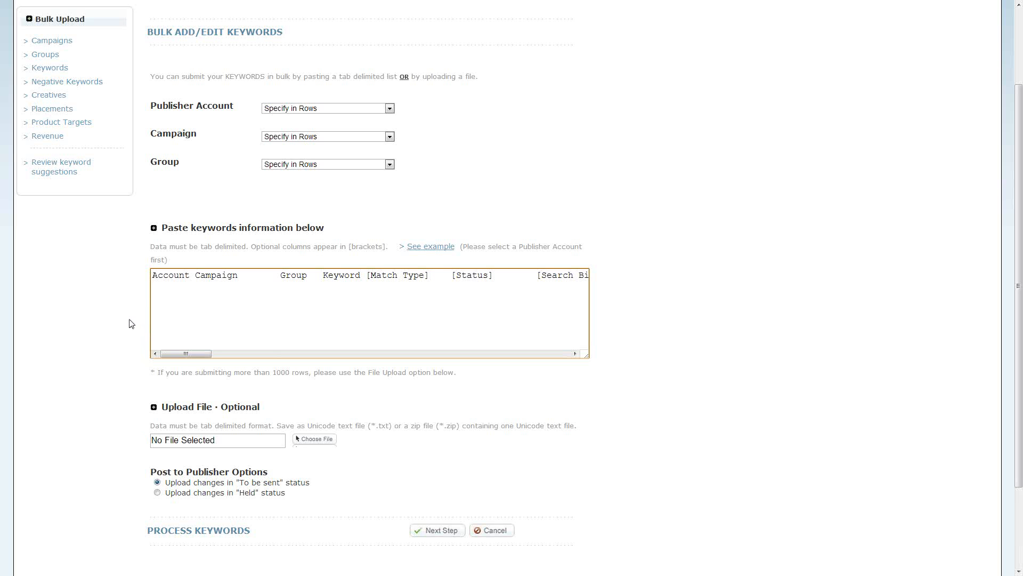
{"action": "mouse_move", "coordinate": [186, 355]}
{"action": "left_mouse_down"}
{"action": "mouse_move", "coordinate": [232, 358]}
{"action": "mouse_move", "coordinate": [174, 360]}
{"action": "left_mouse_up"}
{"action": "left_click_drag", "start_coordinate": [150, 288], "coordinate": [150, 280]}
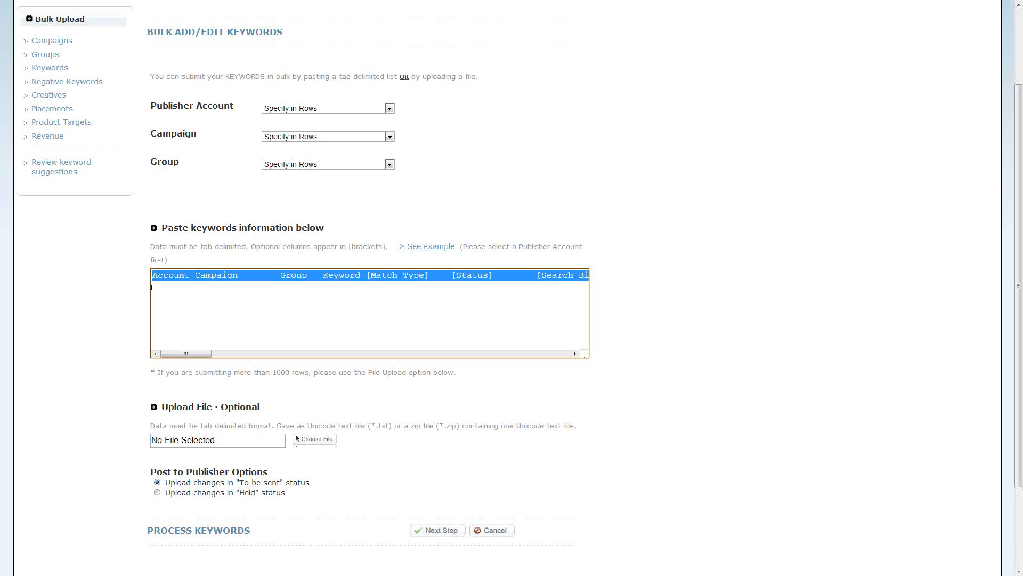
{"action": "left_click", "coordinate": [168, 290]}
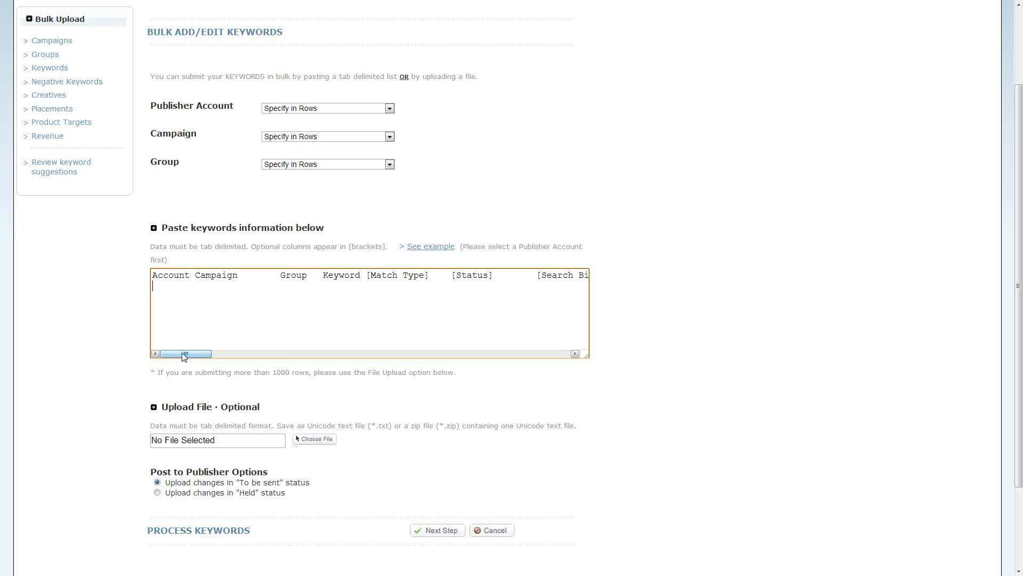
{"action": "left_click_drag", "start_coordinate": [182, 353], "coordinate": [197, 353]}
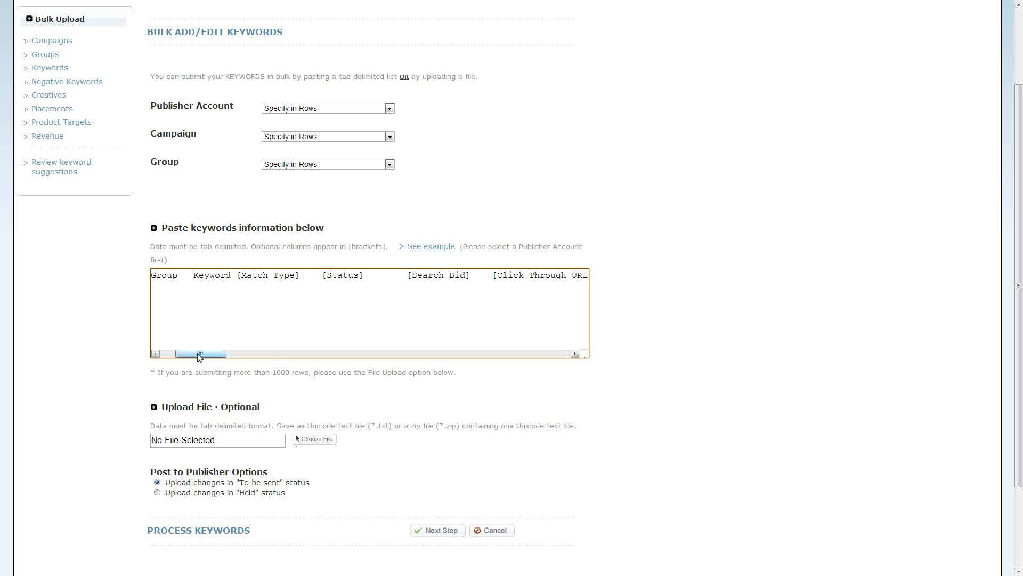
{"action": "left_click_drag", "start_coordinate": [199, 356], "coordinate": [139, 356]}
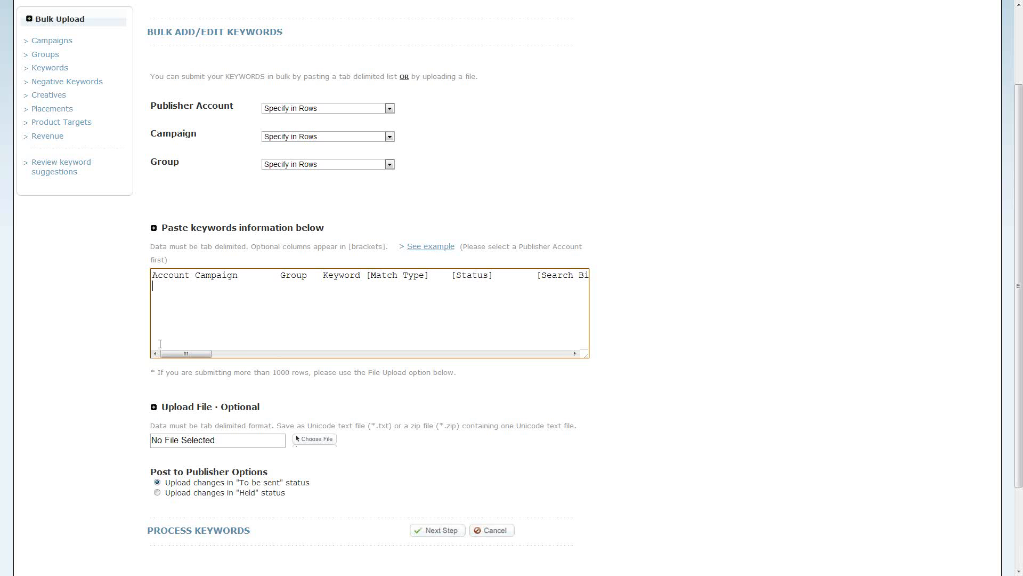
Step: Upload the Puma Upload text file from the Webinar2 folder to the bulk keywords form
{"action": "scroll", "coordinate": [115, 372], "scroll_direction": "down", "scroll_amount": 1}
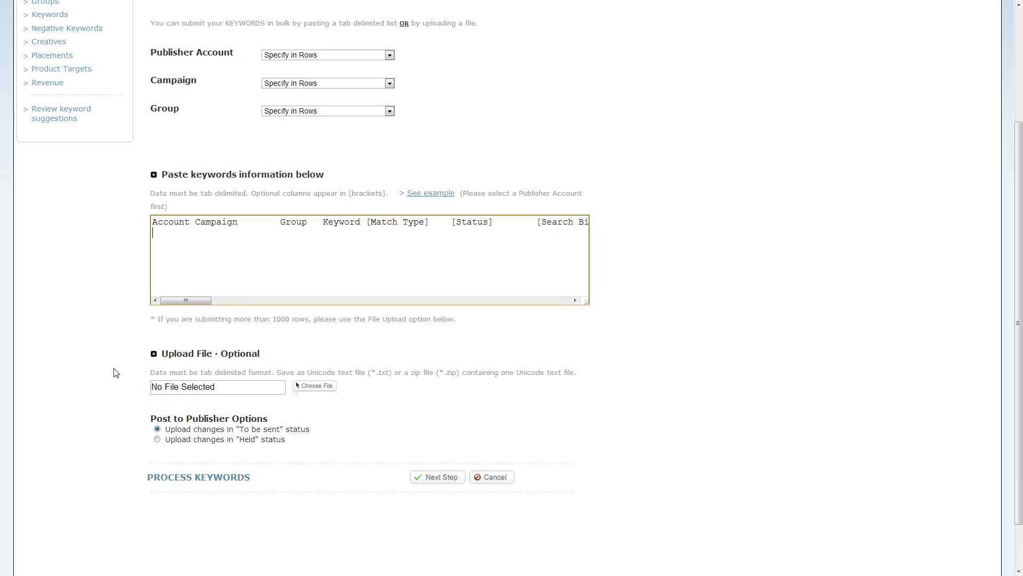
{"action": "scroll", "coordinate": [114, 373], "scroll_direction": "down", "scroll_amount": 2}
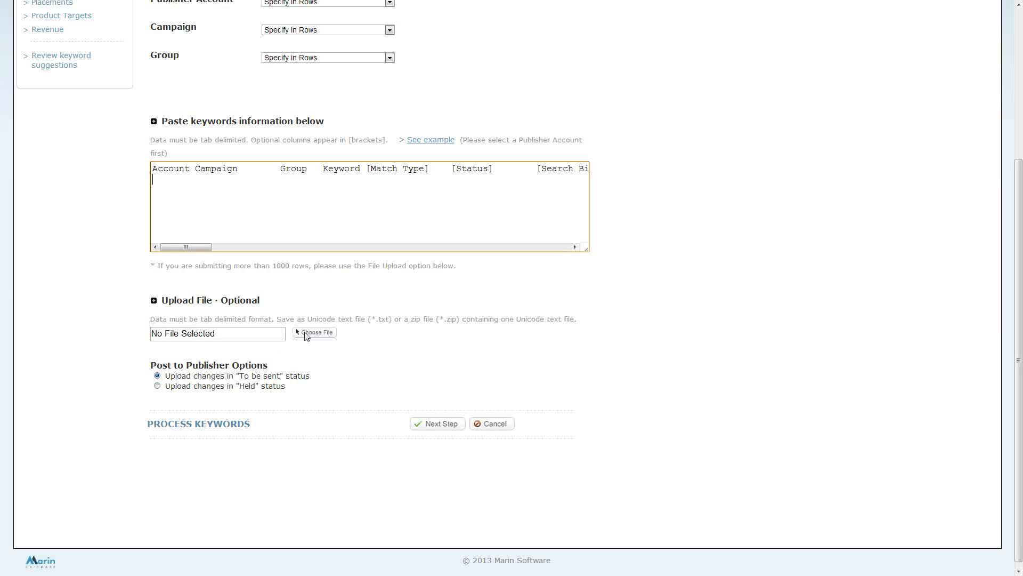
{"action": "left_click", "coordinate": [309, 333]}
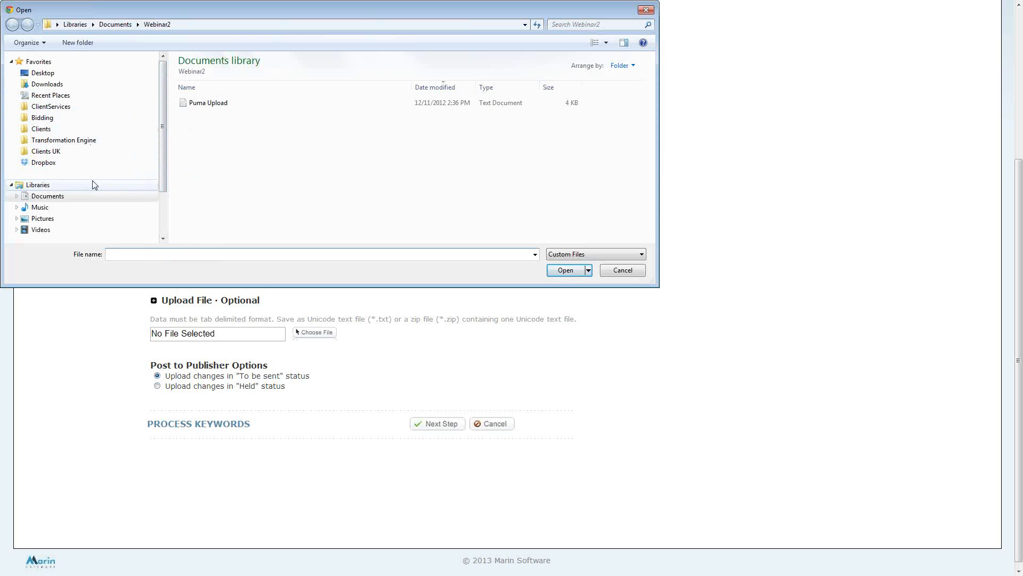
{"action": "left_click", "coordinate": [206, 104]}
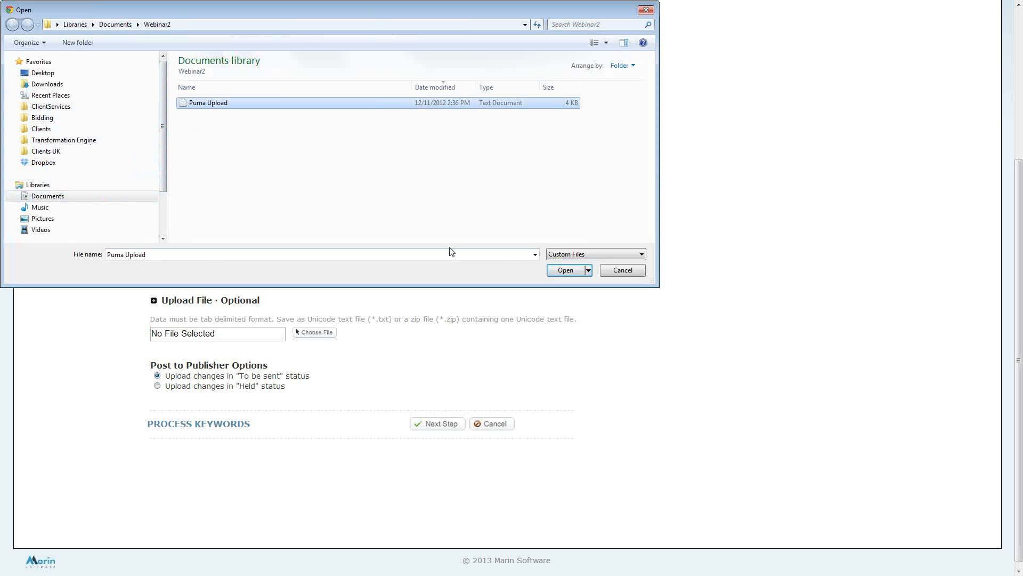
{"action": "left_click", "coordinate": [566, 270]}
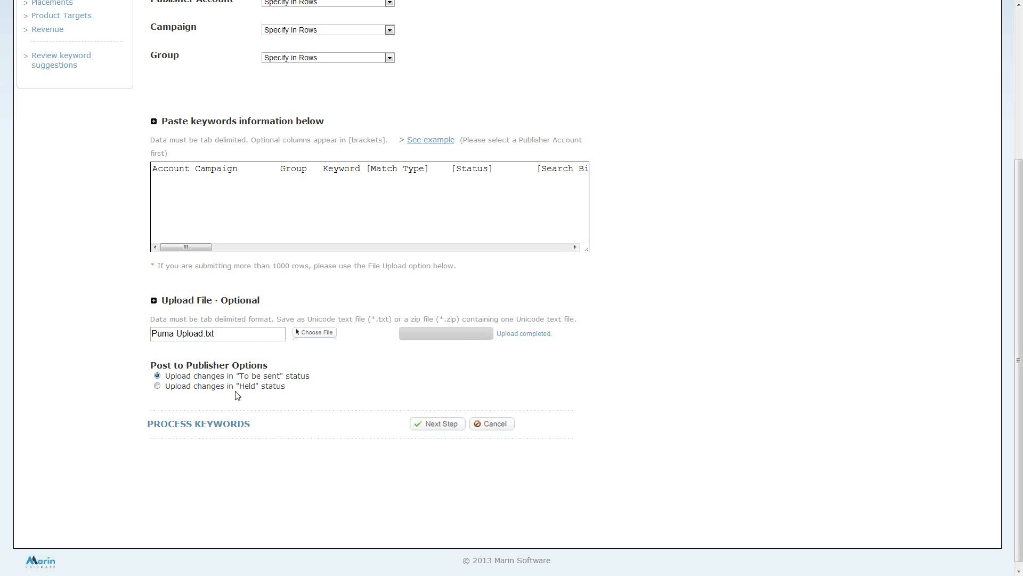
Step: Set the changes to upload in "Held" status and process the bulk keyword edit
{"action": "left_click", "coordinate": [157, 385]}
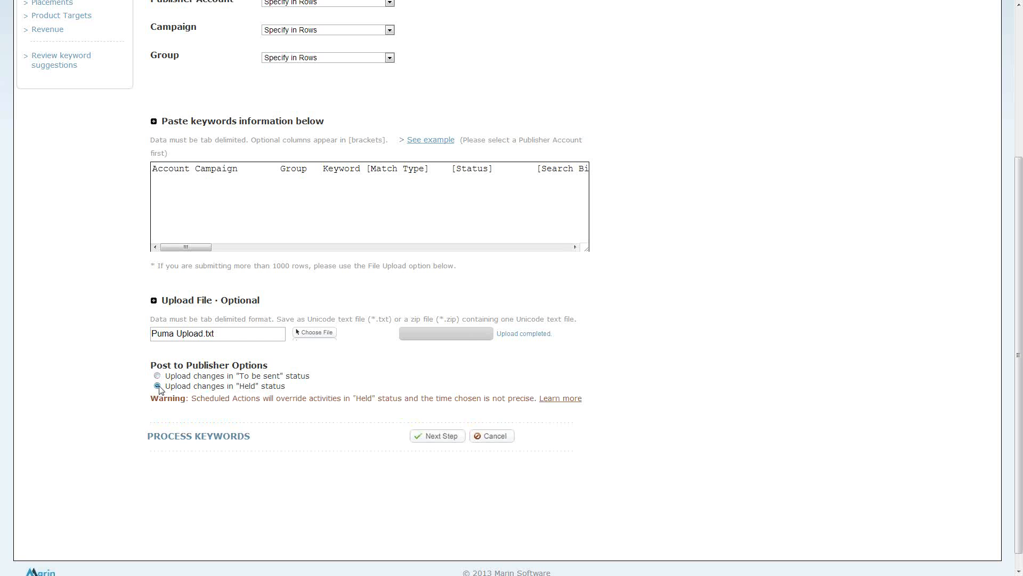
{"action": "left_click", "coordinate": [434, 436]}
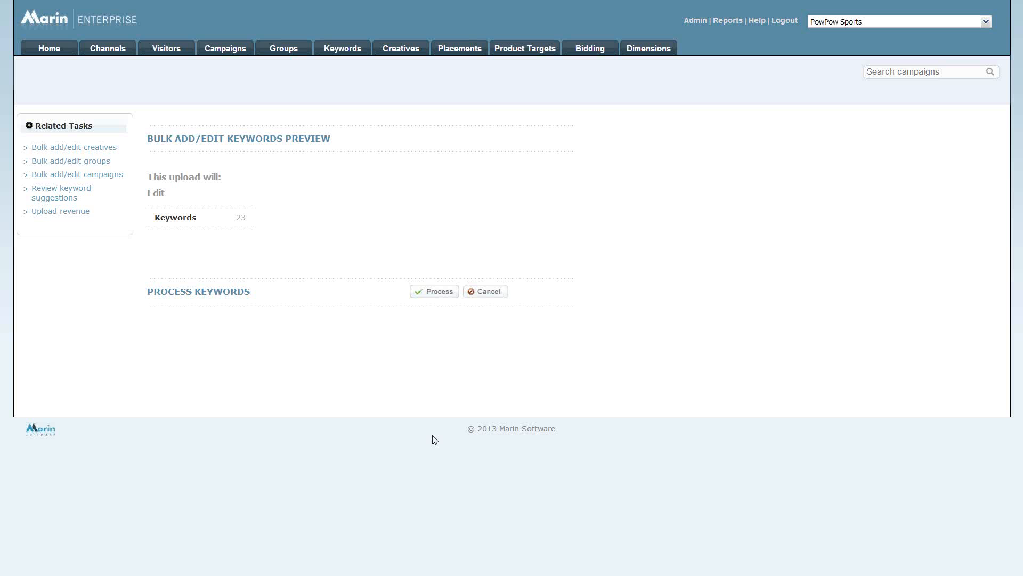
{"action": "left_click", "coordinate": [443, 296]}
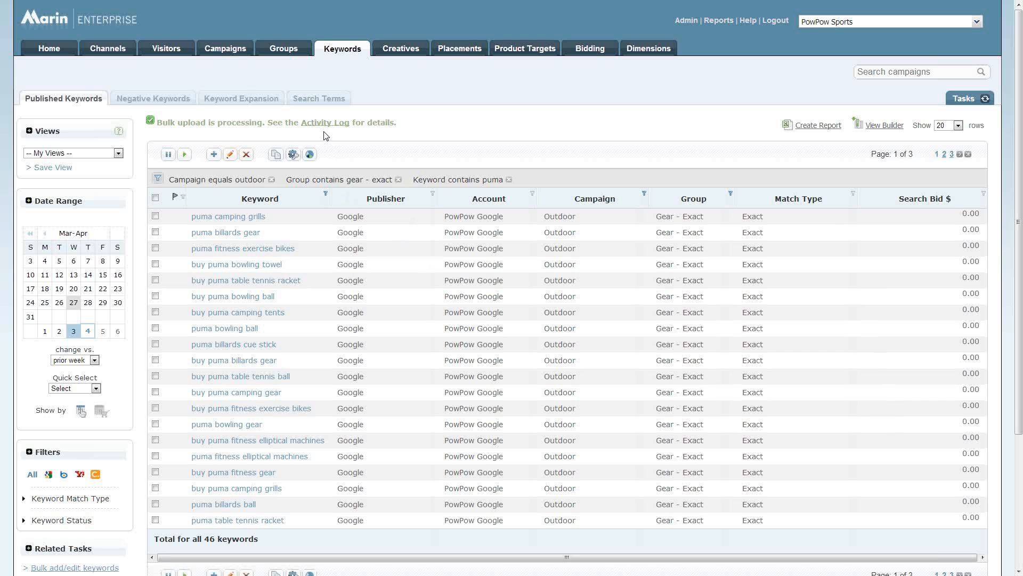
Step: Open the Activity Log and filter its entries to those with Held status
{"action": "left_click", "coordinate": [325, 123]}
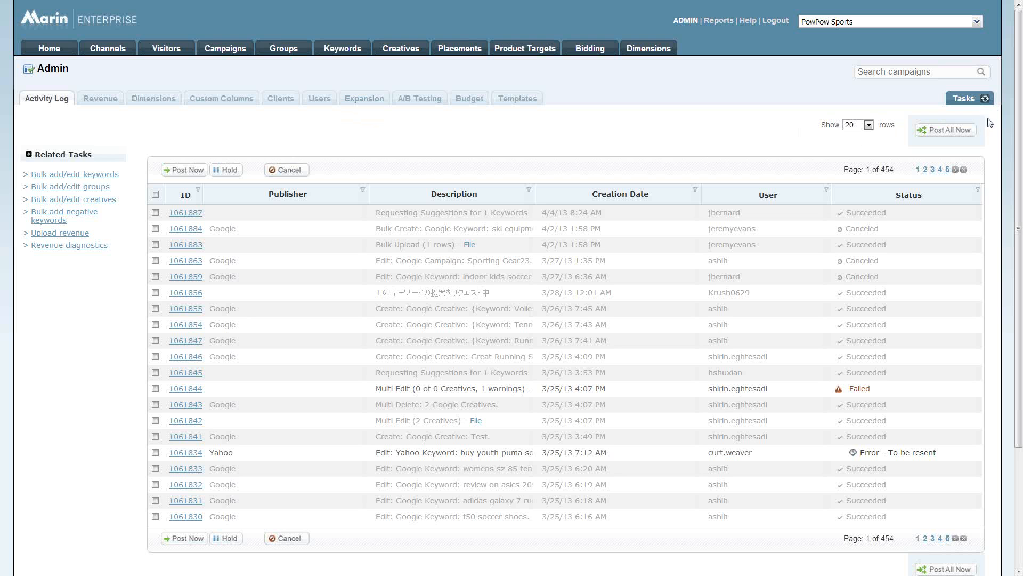
{"action": "left_click", "coordinate": [987, 101]}
{"action": "left_click", "coordinate": [43, 101]}
{"action": "scroll", "coordinate": [869, 243], "scroll_direction": "down", "scroll_amount": 3}
{"action": "scroll", "coordinate": [815, 235], "scroll_direction": "up", "scroll_amount": 3}
{"action": "left_click", "coordinate": [980, 191]}
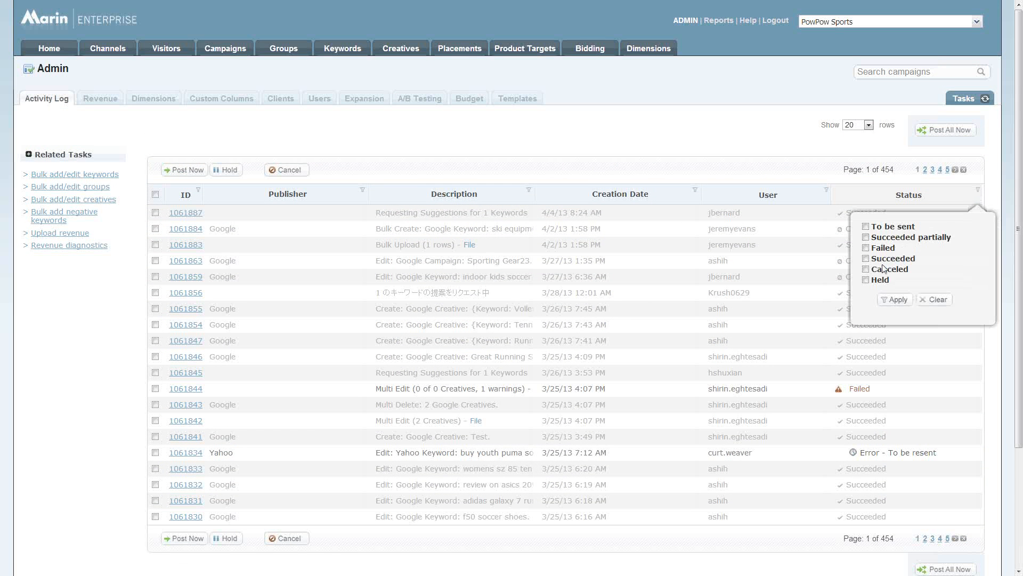
{"action": "left_click", "coordinate": [875, 280]}
{"action": "left_click", "coordinate": [895, 300]}
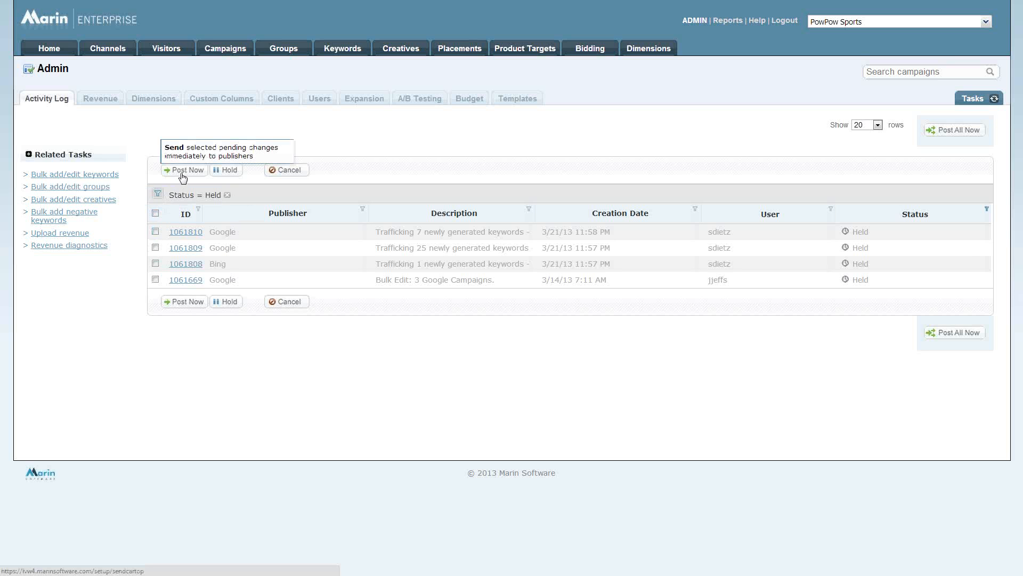
Step: Clear the Held status filter from the Activity Log and check the actions available for a selected entry
{"action": "left_click", "coordinate": [986, 211]}
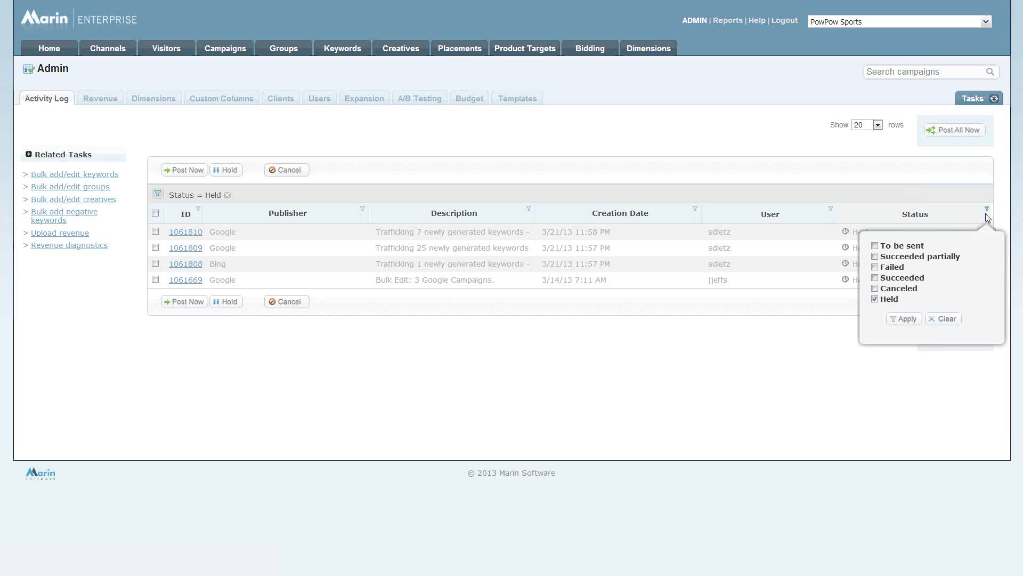
{"action": "left_click", "coordinate": [944, 318]}
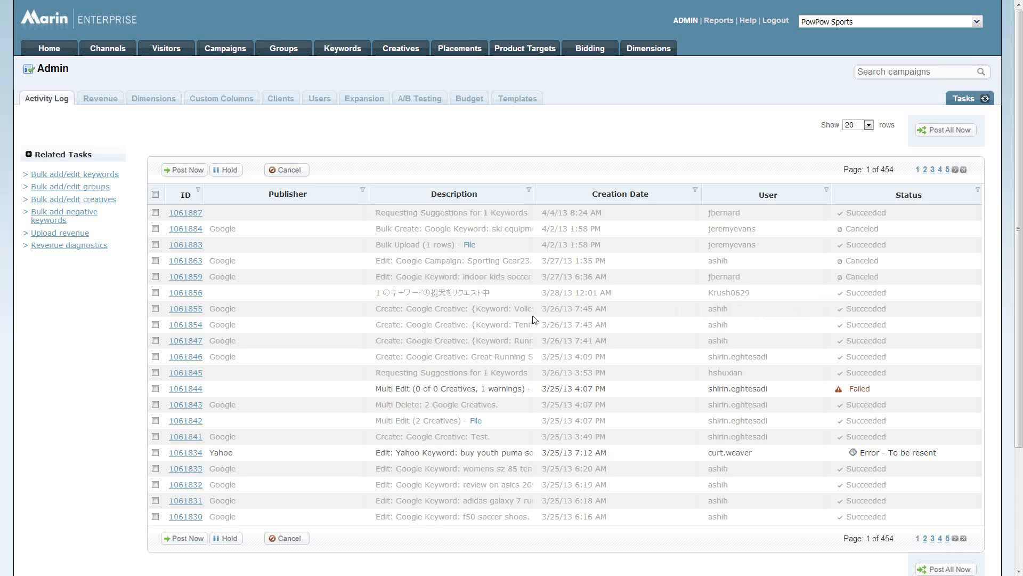
{"action": "left_click", "coordinate": [155, 212]}
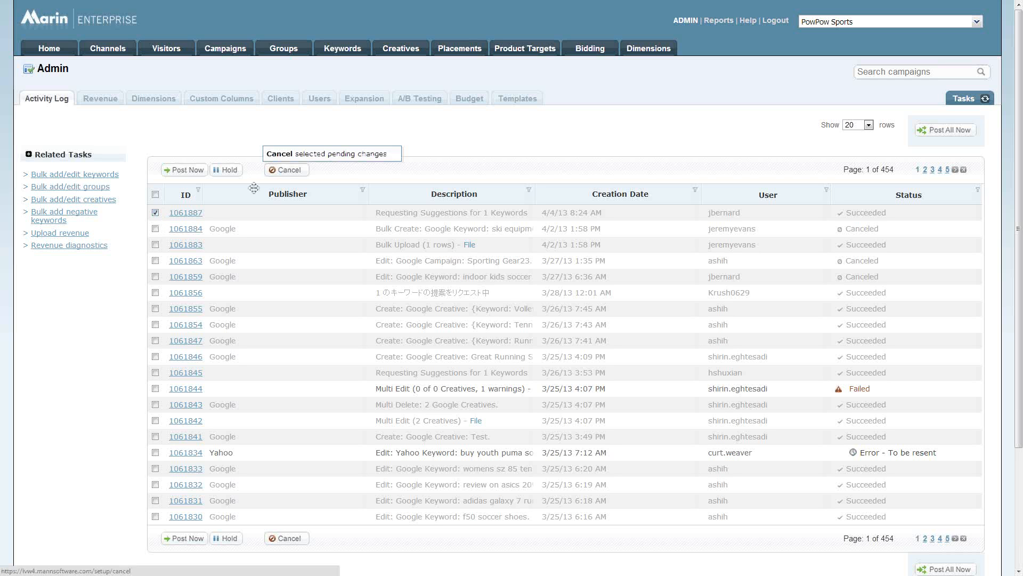
{"action": "left_click", "coordinate": [155, 213]}
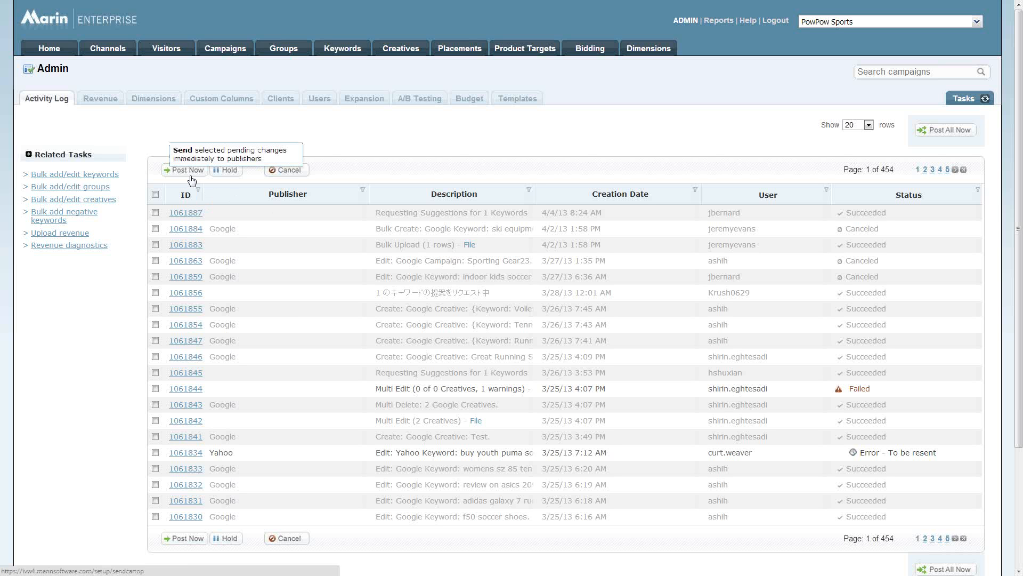
Step: Go to the filtered Puma keywords list, select all keywords on the page and open them for multiple editing
{"action": "left_click", "coordinate": [345, 56]}
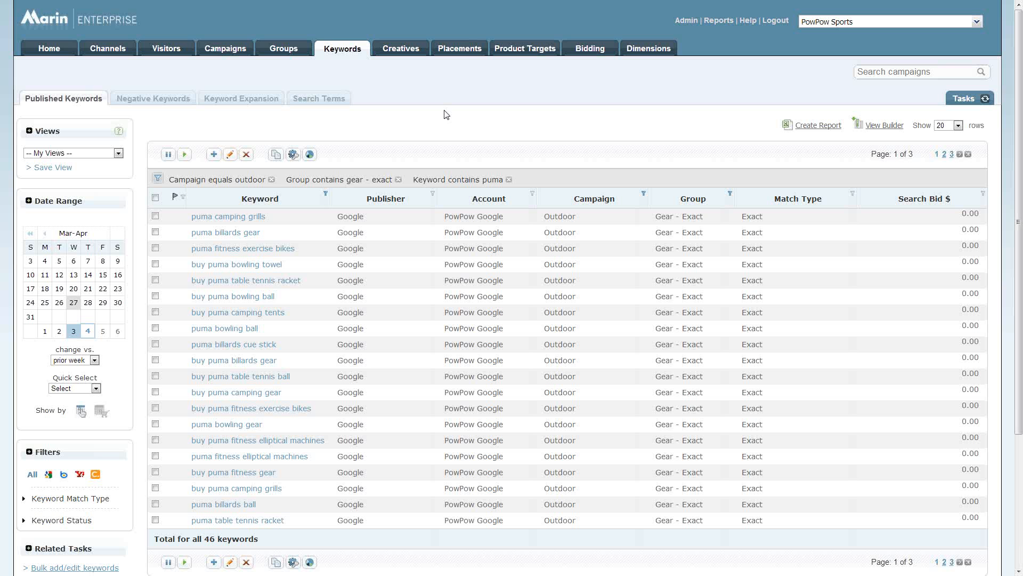
{"action": "left_click", "coordinate": [155, 216]}
{"action": "left_click", "coordinate": [155, 248]}
{"action": "left_click", "coordinate": [155, 297]}
{"action": "left_click", "coordinate": [155, 344]}
{"action": "left_click", "coordinate": [231, 158]}
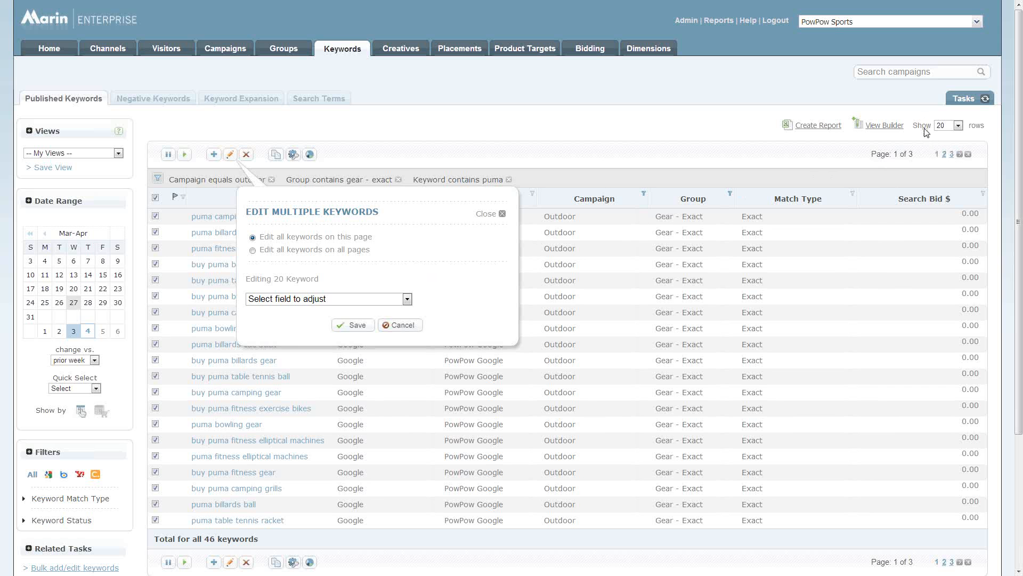
Step: Check the rows-per-page options and the fields adjustable for the selected keywords, leaving the multiple edit without saving
{"action": "left_click", "coordinate": [956, 126]}
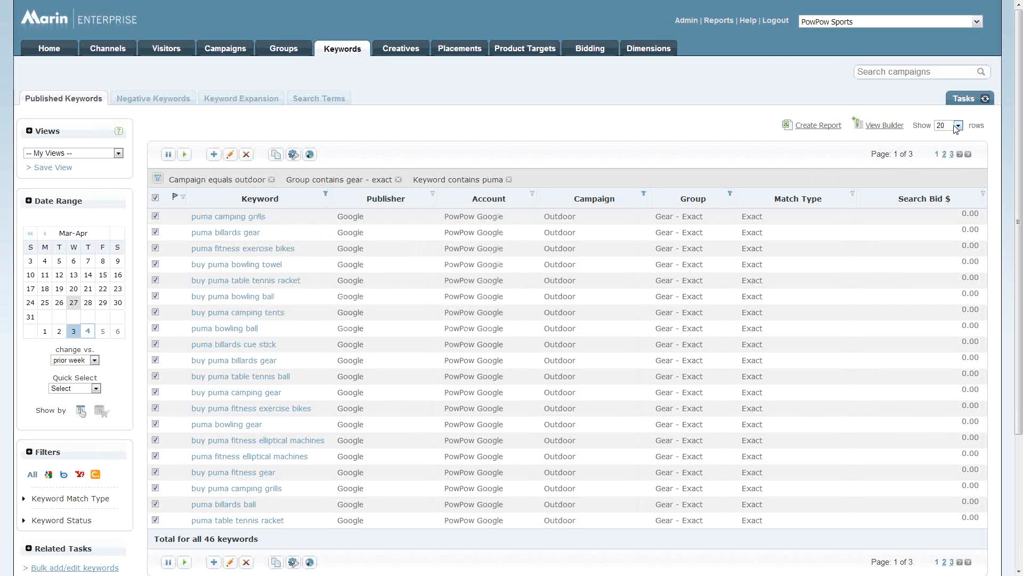
{"action": "left_click", "coordinate": [957, 125]}
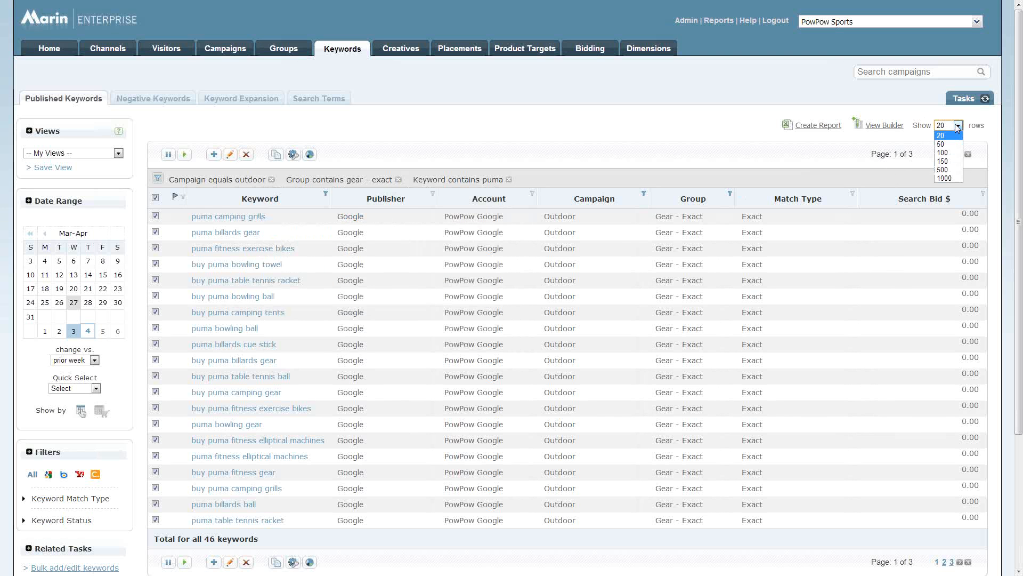
{"action": "left_click", "coordinate": [228, 159]}
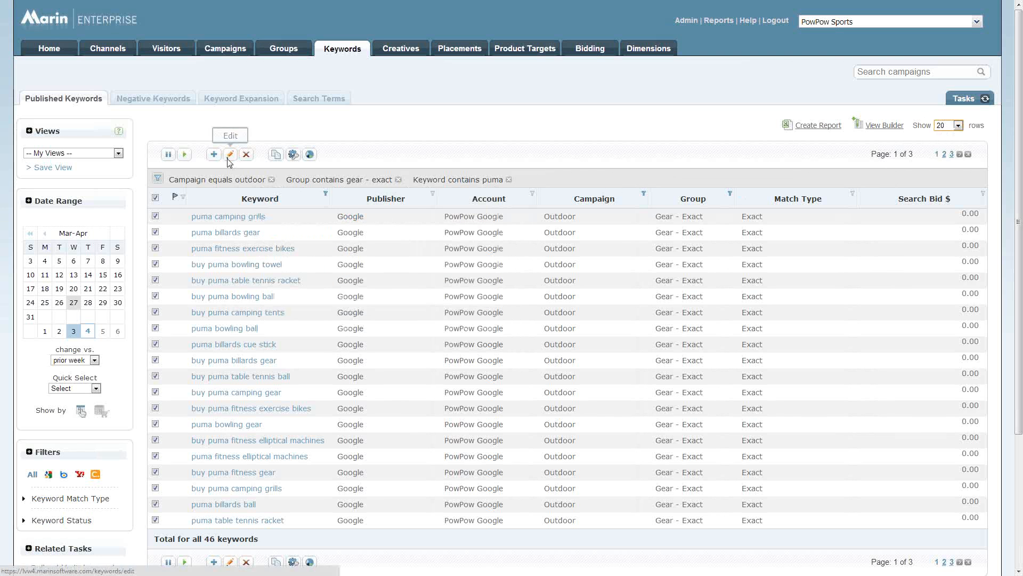
{"action": "left_click", "coordinate": [229, 156]}
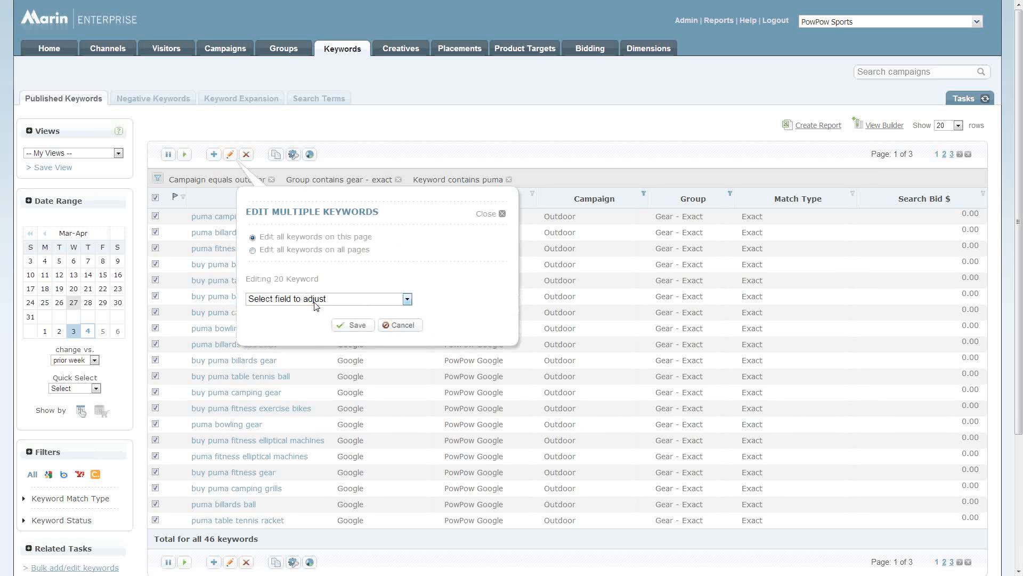
{"action": "left_click", "coordinate": [315, 300]}
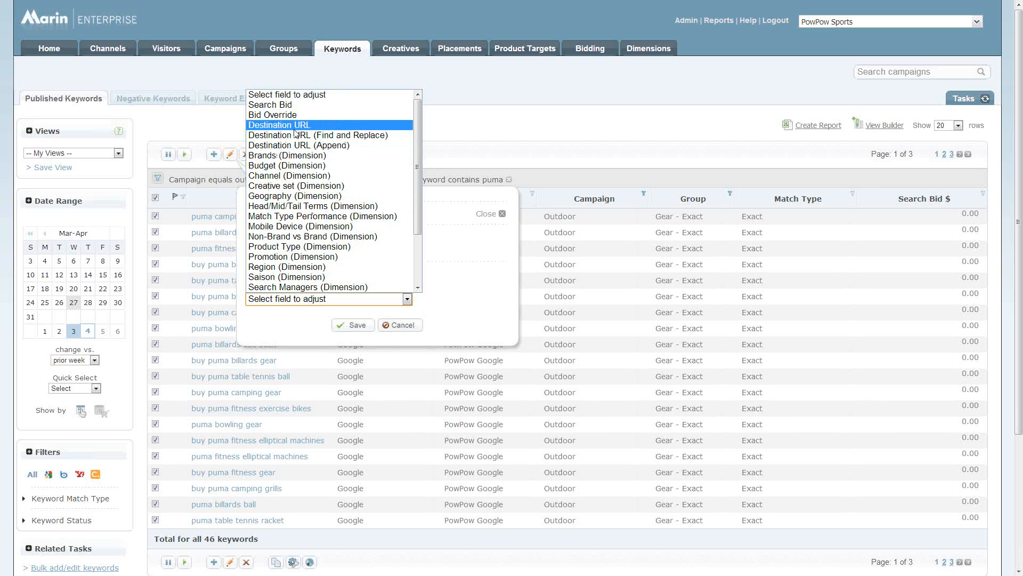
{"action": "left_click", "coordinate": [396, 327]}
{"action": "left_click", "coordinate": [395, 326]}
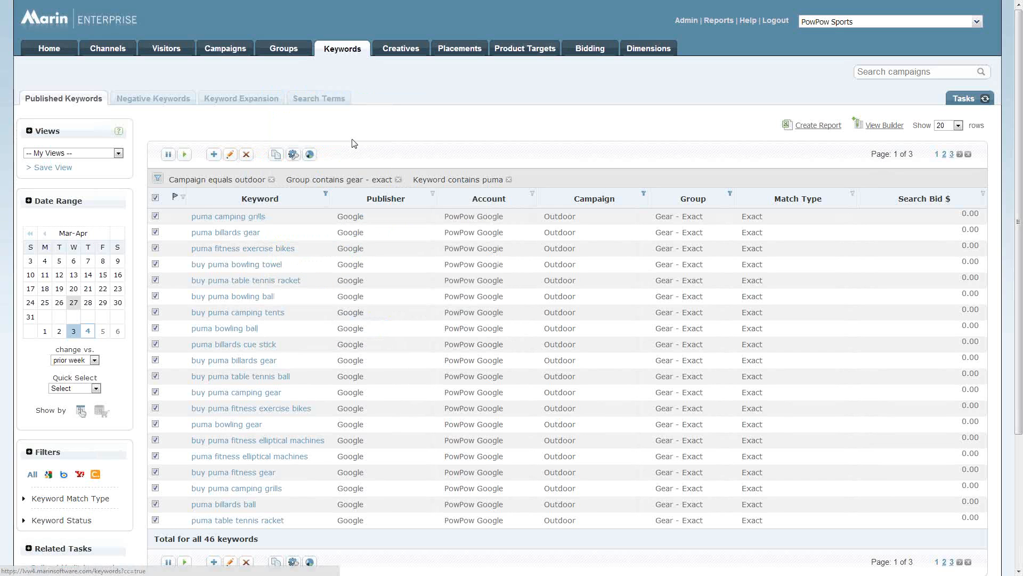
Step: Select campaigns Sporting Gear23-Google, Outdoor, Sporting Gear23 and Sporting Gear-GoogleSporting Gear-Google+2 and choose Ad Scheduling as the field to edit
{"action": "left_click", "coordinate": [222, 51]}
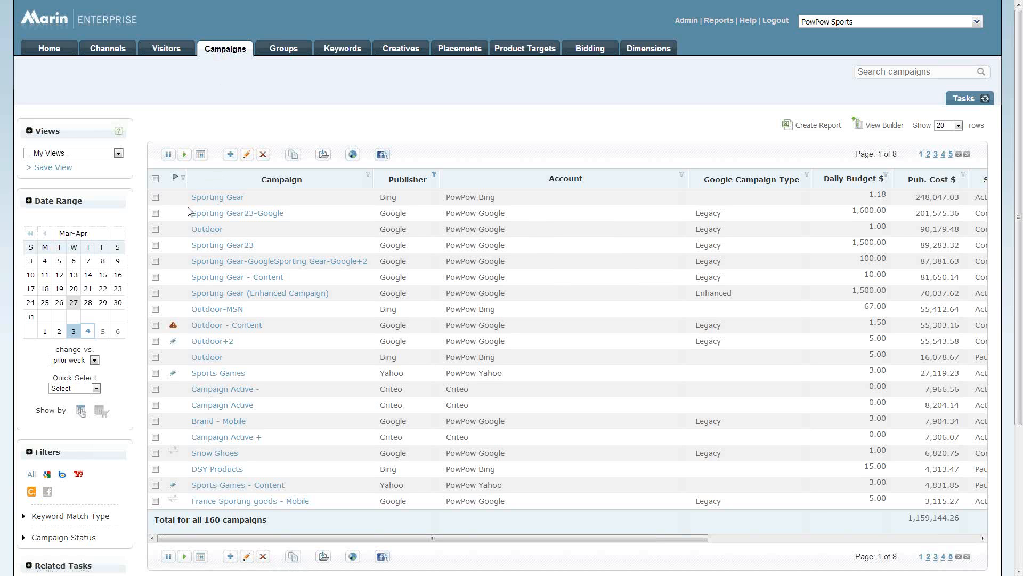
{"action": "left_click", "coordinate": [155, 213]}
{"action": "left_click", "coordinate": [155, 244]}
{"action": "left_click", "coordinate": [246, 158]}
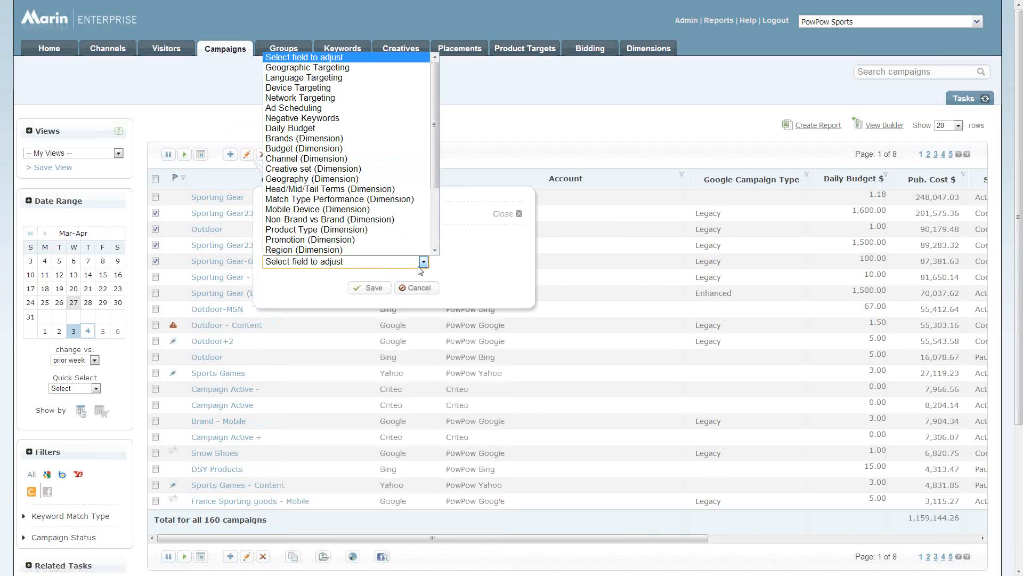
{"action": "left_click", "coordinate": [362, 108]}
{"action": "scroll", "coordinate": [344, 255], "scroll_direction": "down", "scroll_amount": 2}
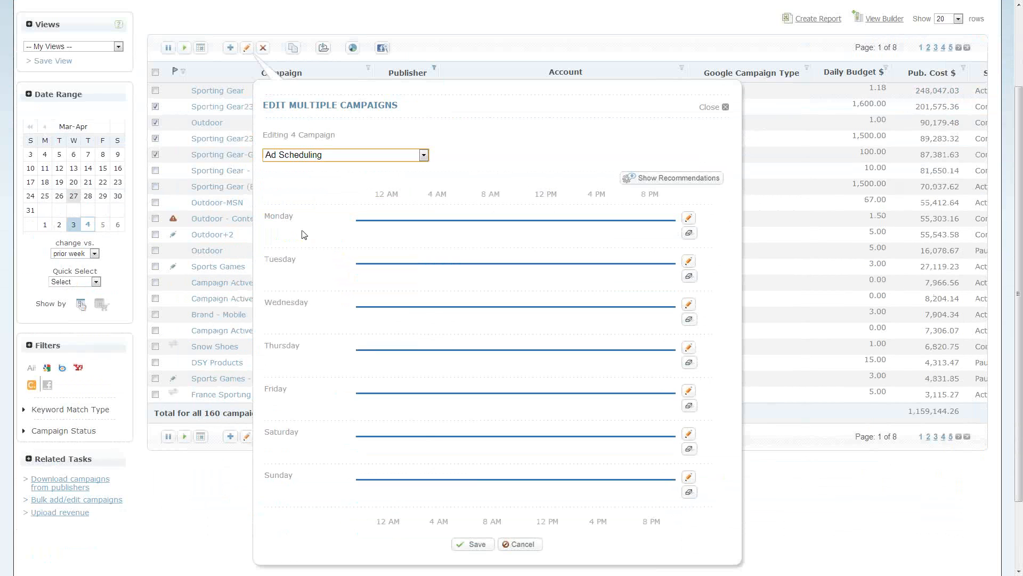
Step: Expand Monday's ad schedule, check its Copy Settings options and close the multiple-campaign edit without saving
{"action": "left_click", "coordinate": [688, 219]}
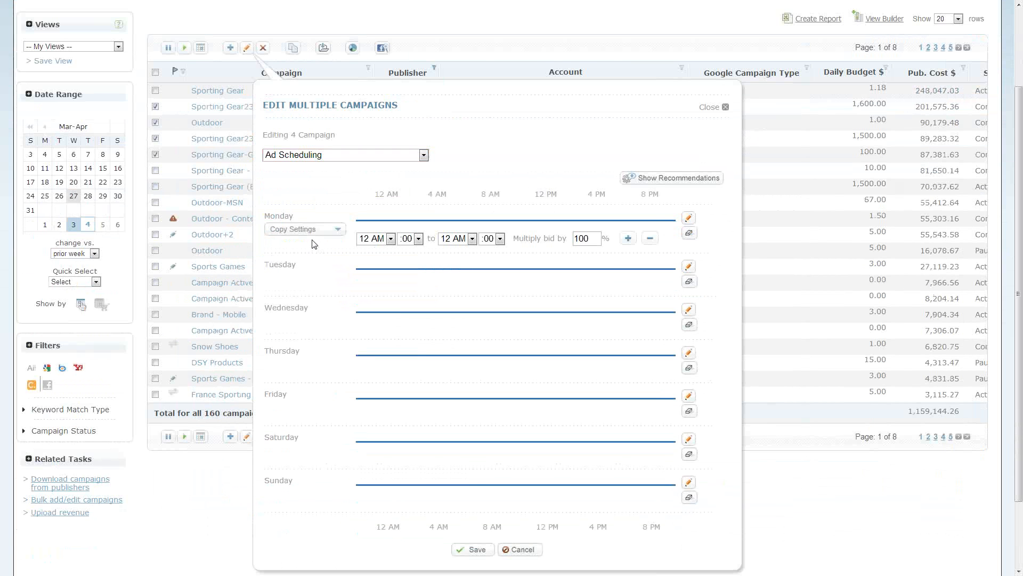
{"action": "left_click", "coordinate": [336, 231]}
{"action": "left_click", "coordinate": [726, 108]}
{"action": "scroll", "coordinate": [589, 134], "scroll_direction": "up", "scroll_amount": 2}
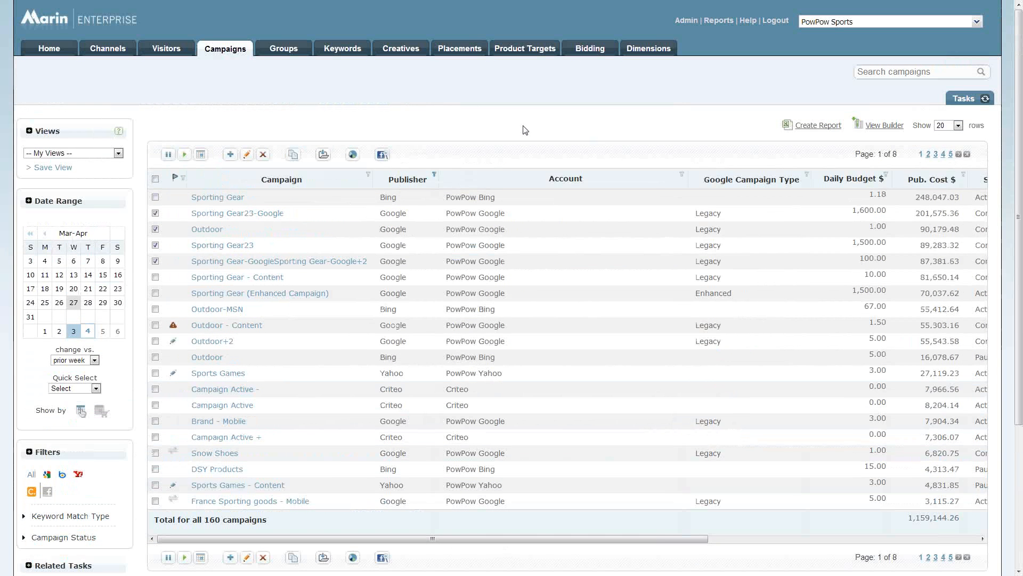
Step: Examine the Ad Scheduling options for the Bing group "Apparel - Exact" and close the group edit without saving
{"action": "left_click", "coordinate": [275, 53]}
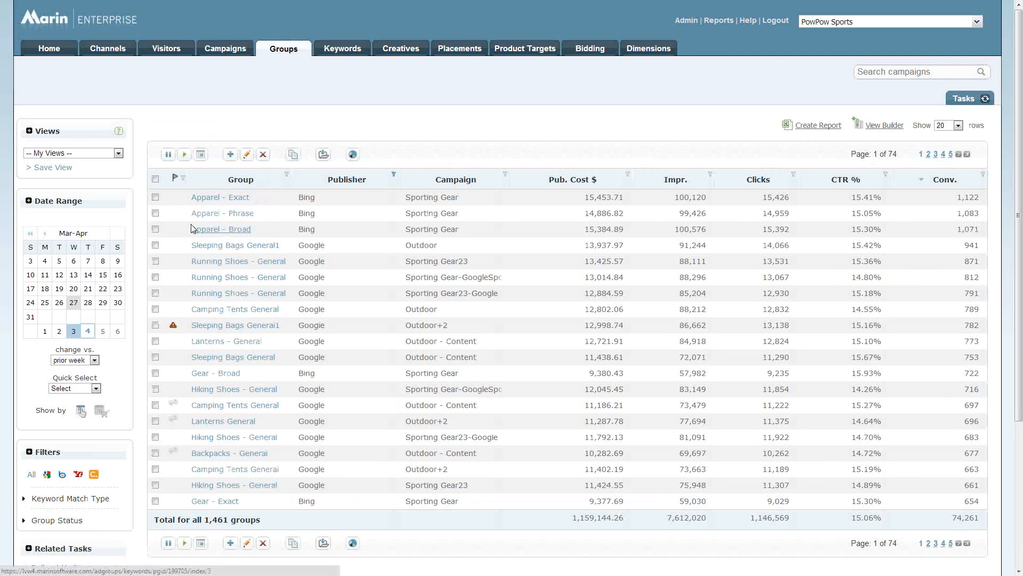
{"action": "left_click", "coordinate": [155, 197]}
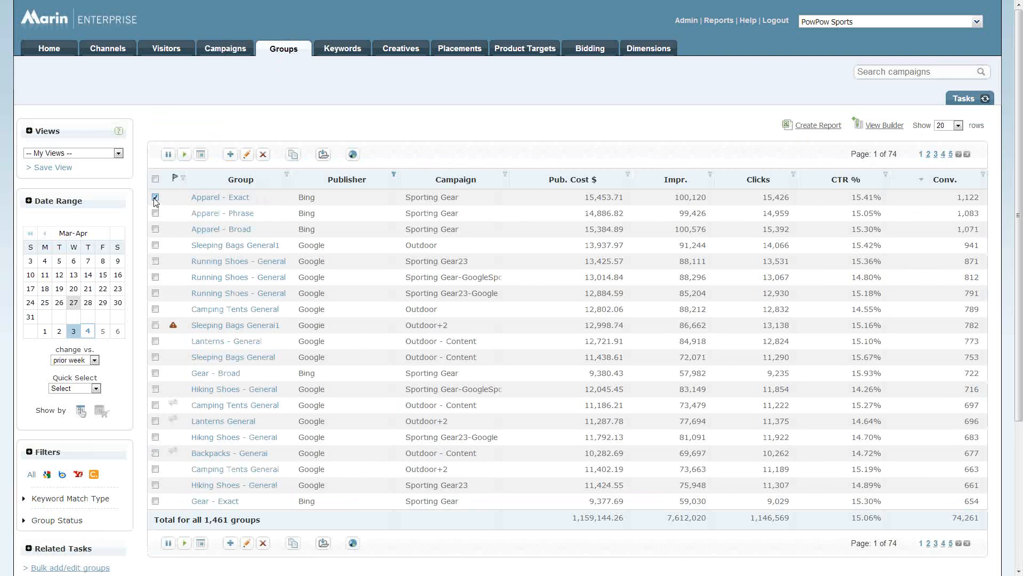
{"action": "left_click", "coordinate": [246, 155]}
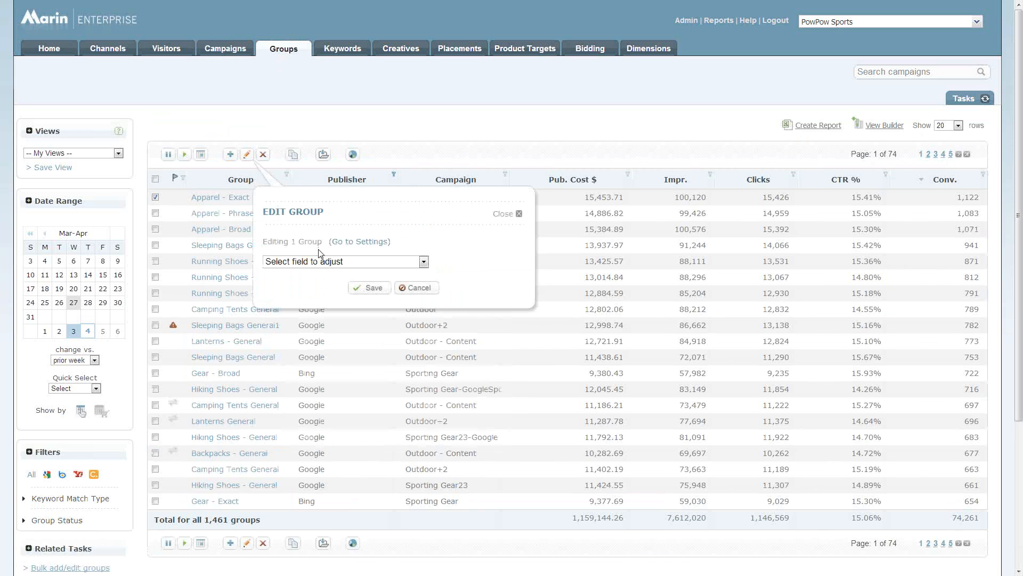
{"action": "left_click", "coordinate": [319, 261]}
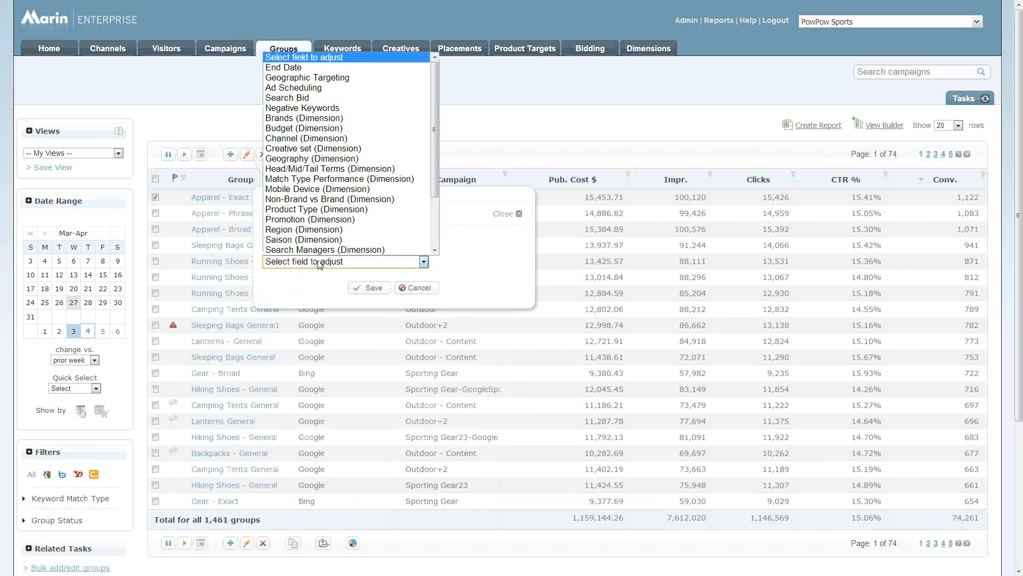
{"action": "left_click", "coordinate": [316, 89]}
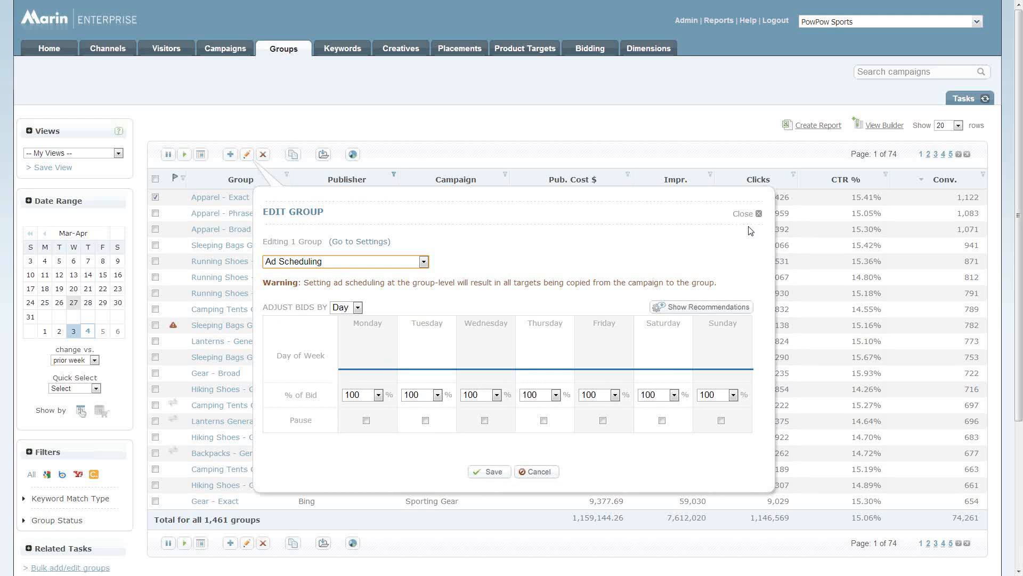
{"action": "left_click", "coordinate": [759, 215]}
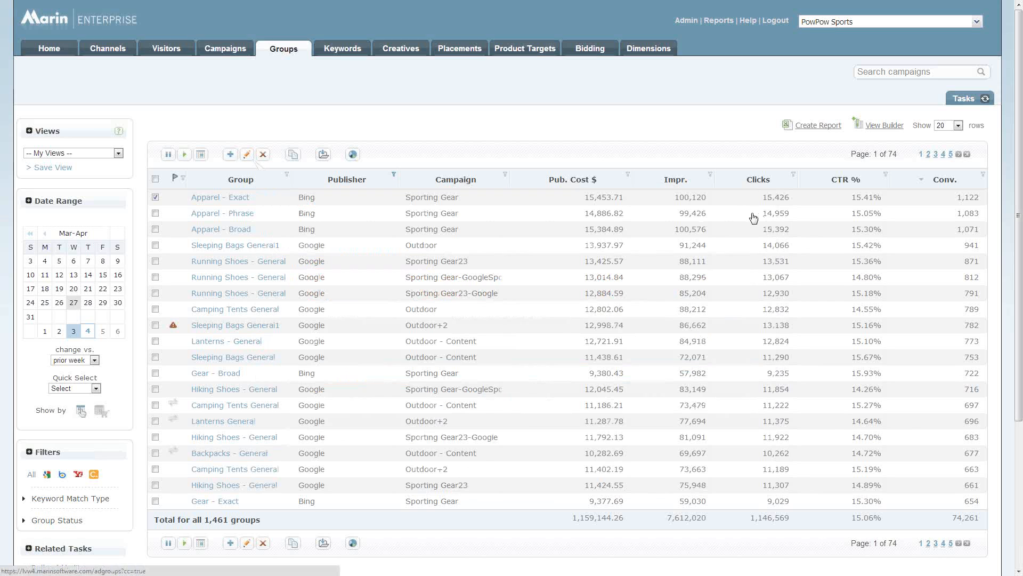
Step: Open the settings of the Sporting Gear23-Google campaign
{"action": "left_click", "coordinate": [238, 55]}
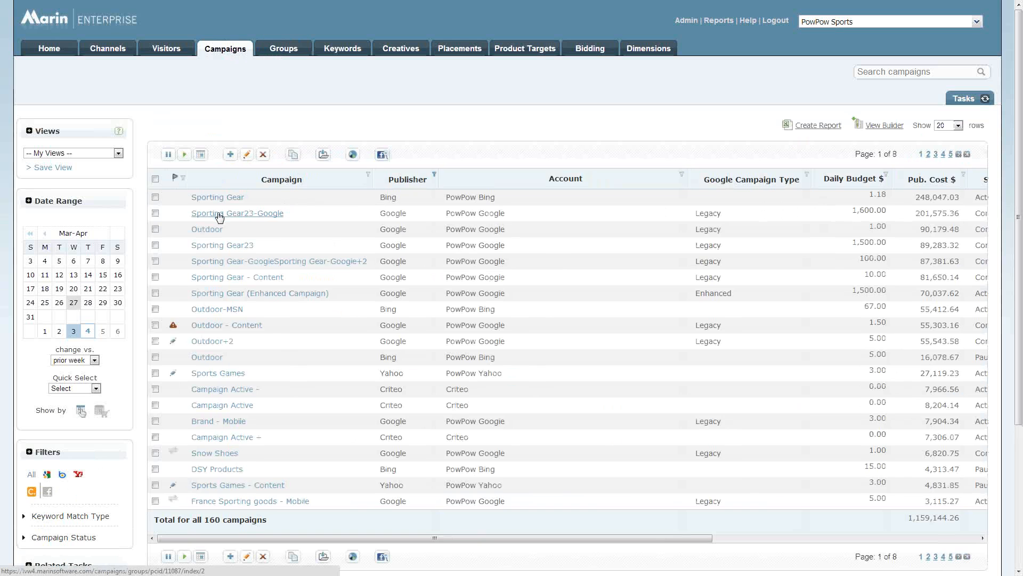
{"action": "left_click", "coordinate": [219, 214]}
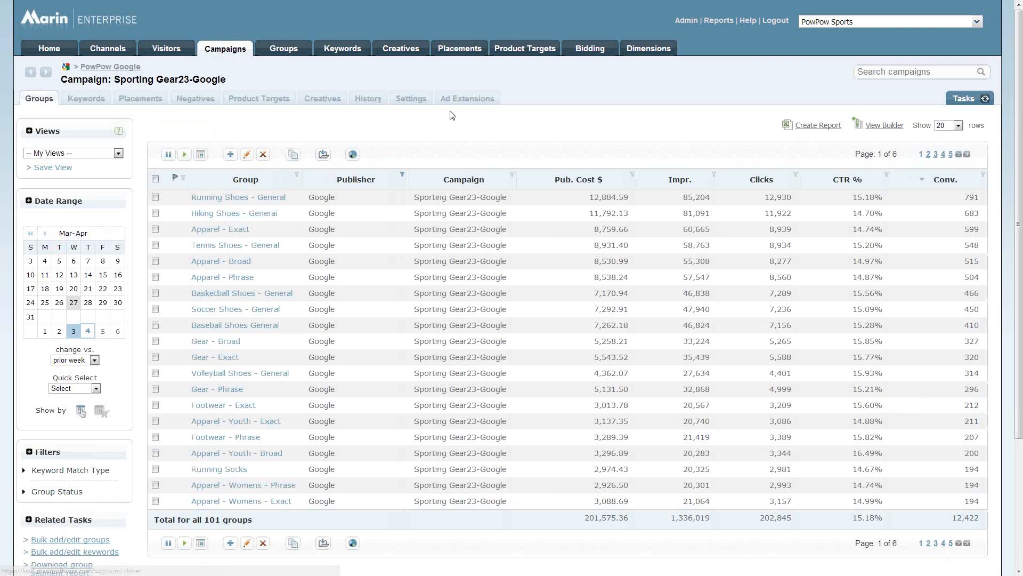
{"action": "left_click", "coordinate": [409, 100]}
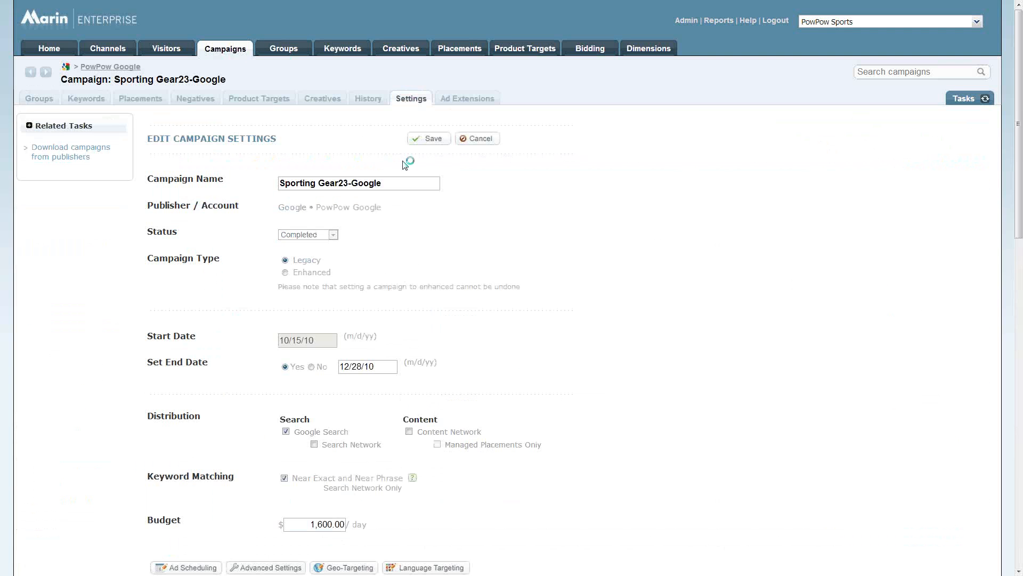
{"action": "scroll", "coordinate": [469, 304], "scroll_direction": "down", "scroll_amount": 2}
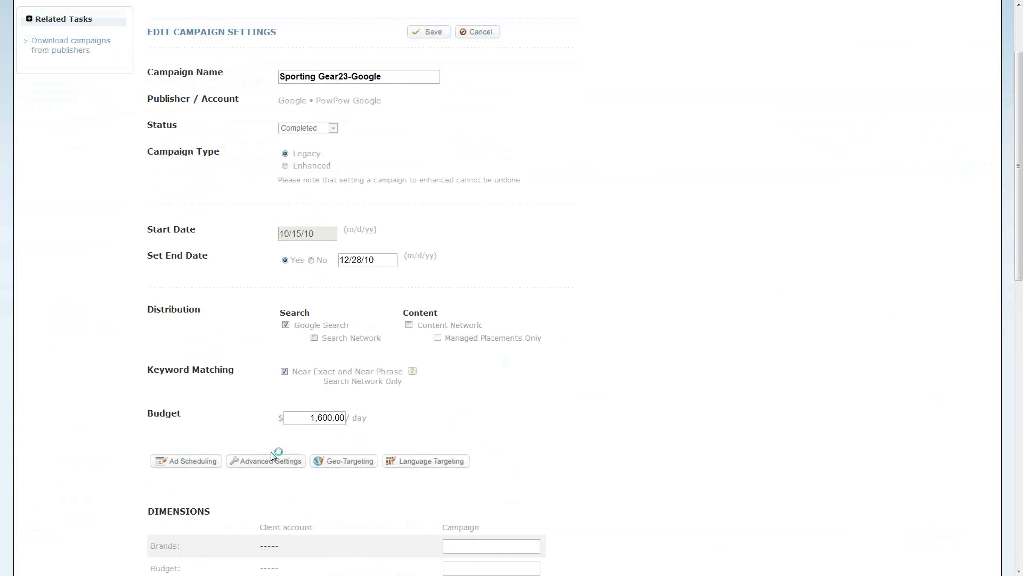
{"action": "scroll", "coordinate": [214, 495], "scroll_direction": "up", "scroll_amount": 2}
{"action": "scroll", "coordinate": [203, 505], "scroll_direction": "down", "scroll_amount": 1}
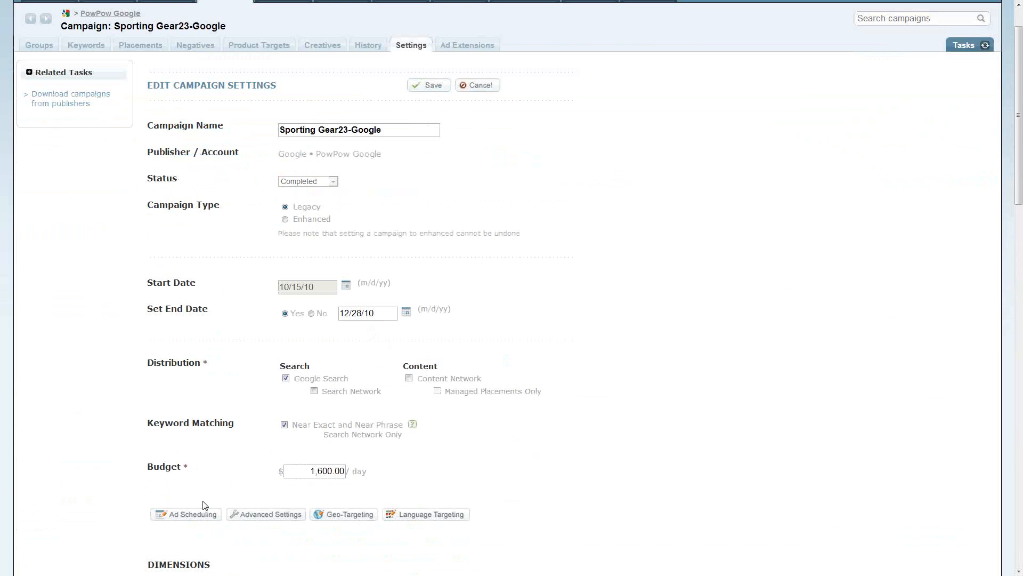
Step: Review the campaign's ad scheduling bid adjustments by day and return to its general settings
{"action": "left_click", "coordinate": [201, 513]}
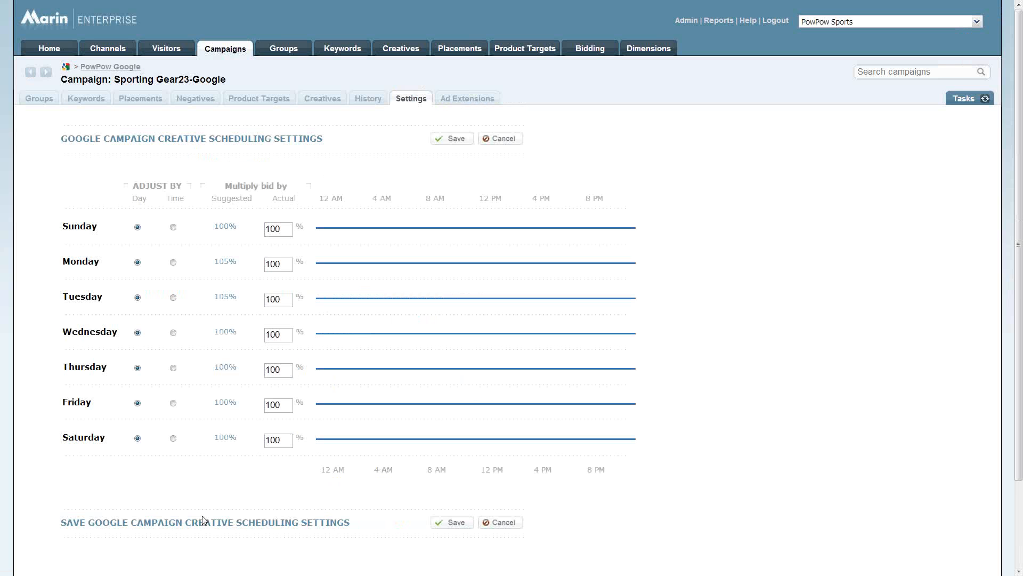
{"action": "scroll", "coordinate": [194, 498], "scroll_direction": "down", "scroll_amount": 2}
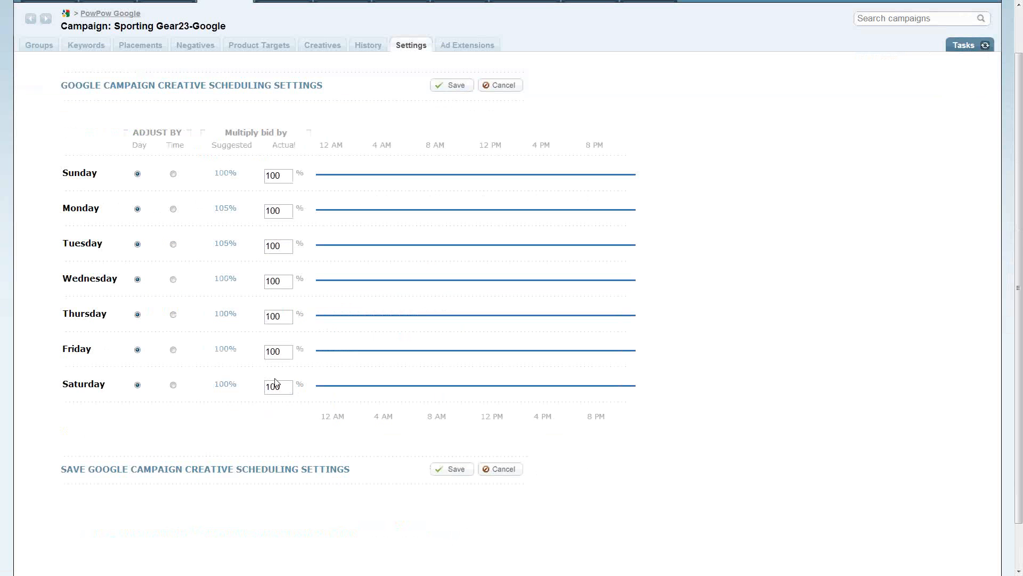
{"action": "scroll", "coordinate": [388, 96], "scroll_direction": "up", "scroll_amount": 2}
{"action": "left_click", "coordinate": [413, 100]}
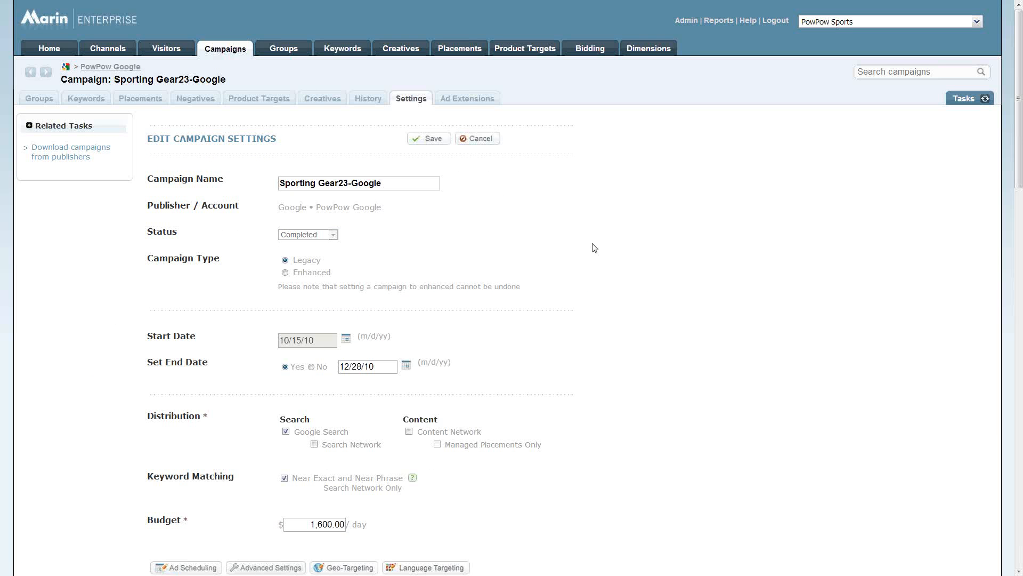
Step: Add two more scheduled action rows to the campaign's settings and check the Resume and Pause options
{"action": "scroll", "coordinate": [595, 248], "scroll_direction": "down", "scroll_amount": 1}
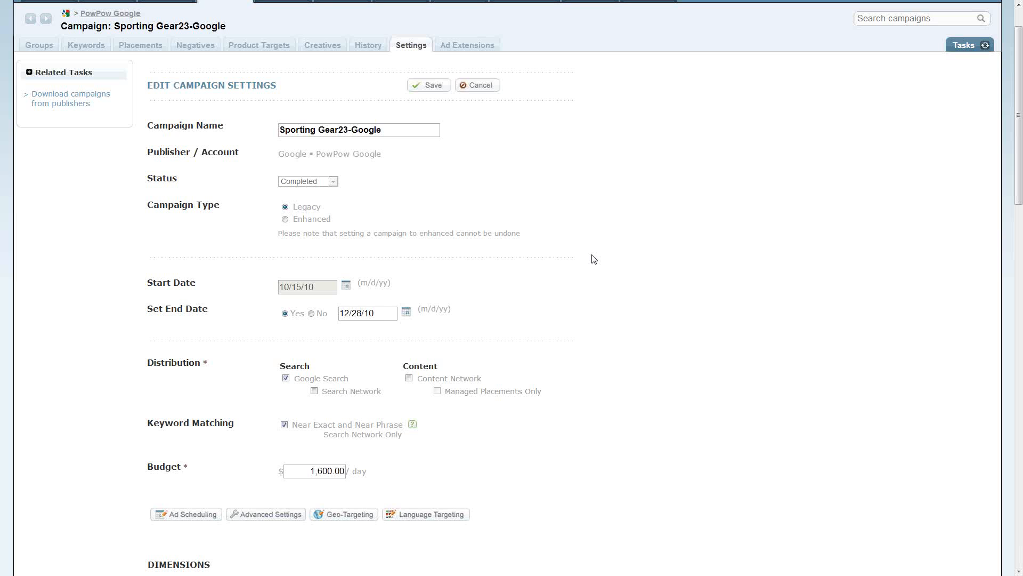
{"action": "scroll", "coordinate": [593, 259], "scroll_direction": "down", "scroll_amount": 10}
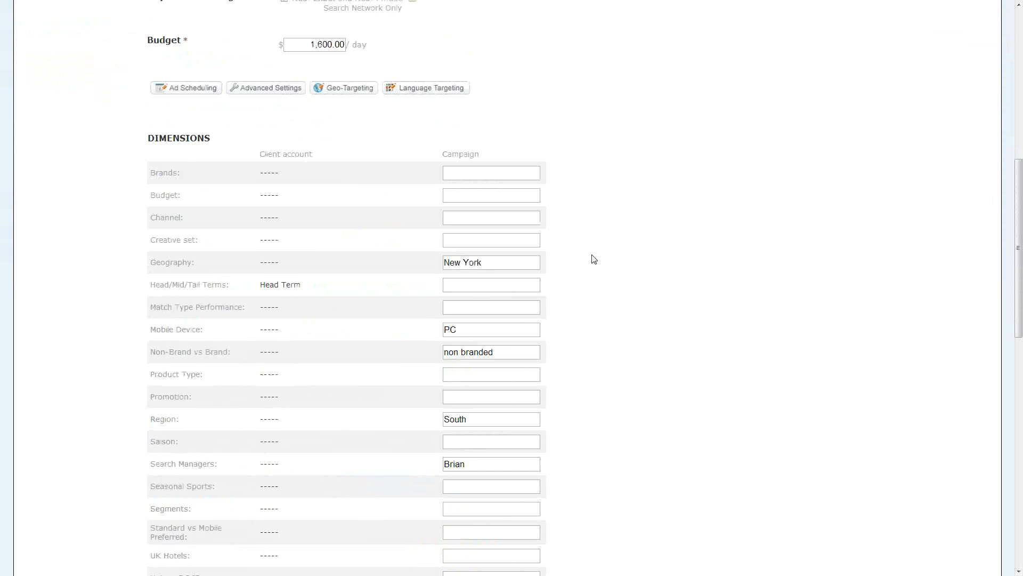
{"action": "scroll", "coordinate": [593, 259], "scroll_direction": "down", "scroll_amount": 2}
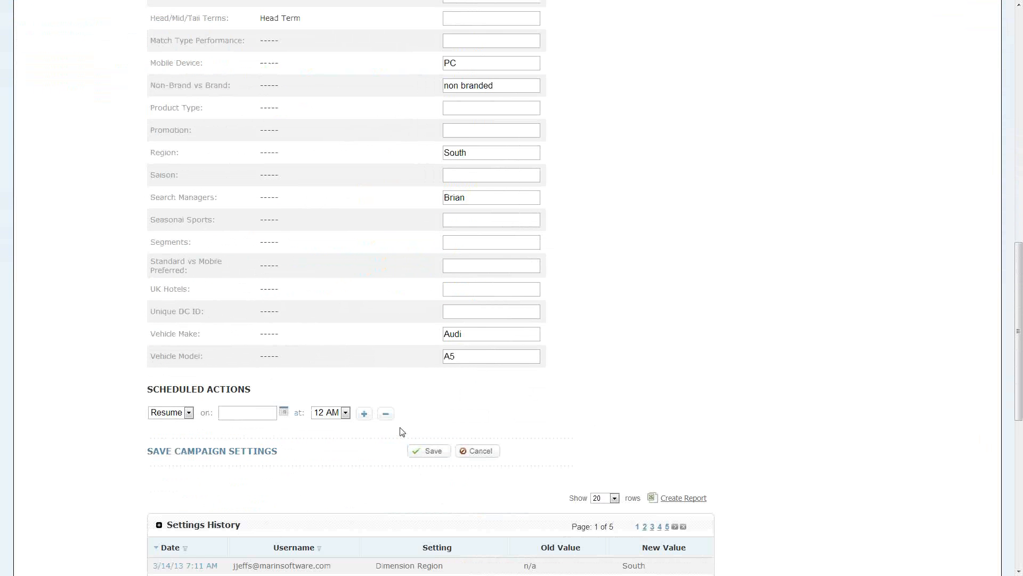
{"action": "left_click", "coordinate": [364, 414]}
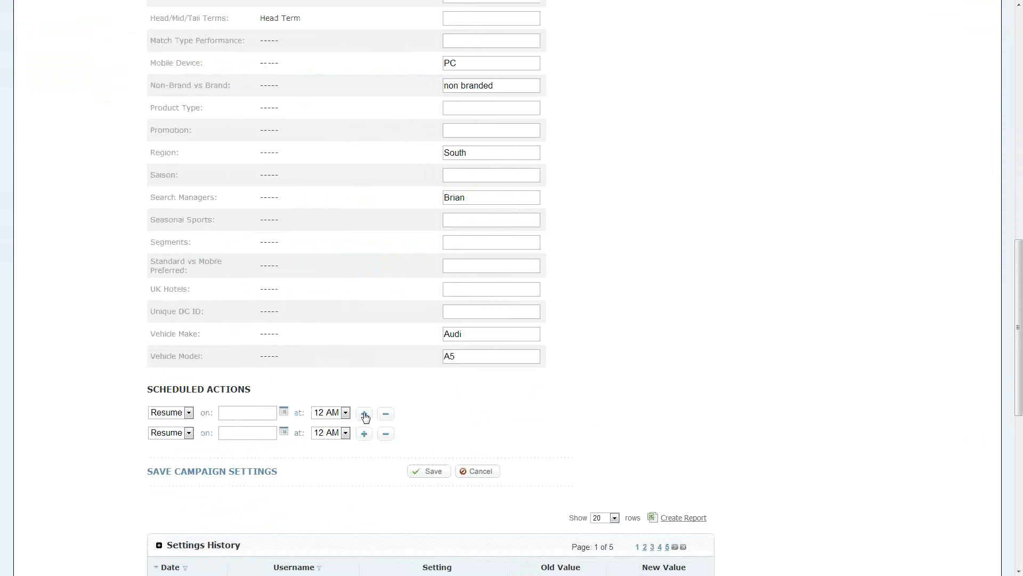
{"action": "left_click", "coordinate": [175, 413]}
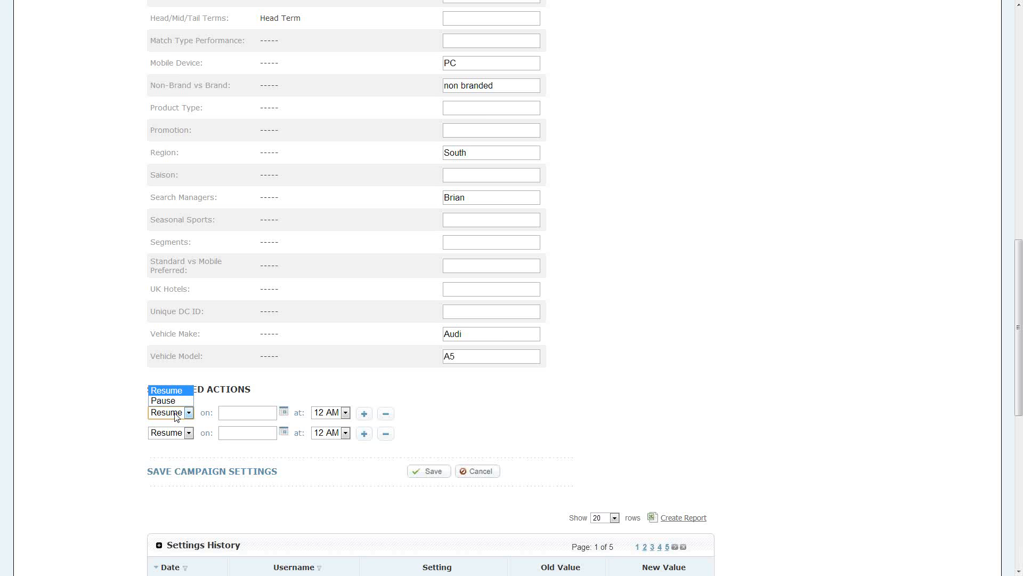
{"action": "left_click", "coordinate": [364, 438]}
{"action": "left_click", "coordinate": [365, 441]}
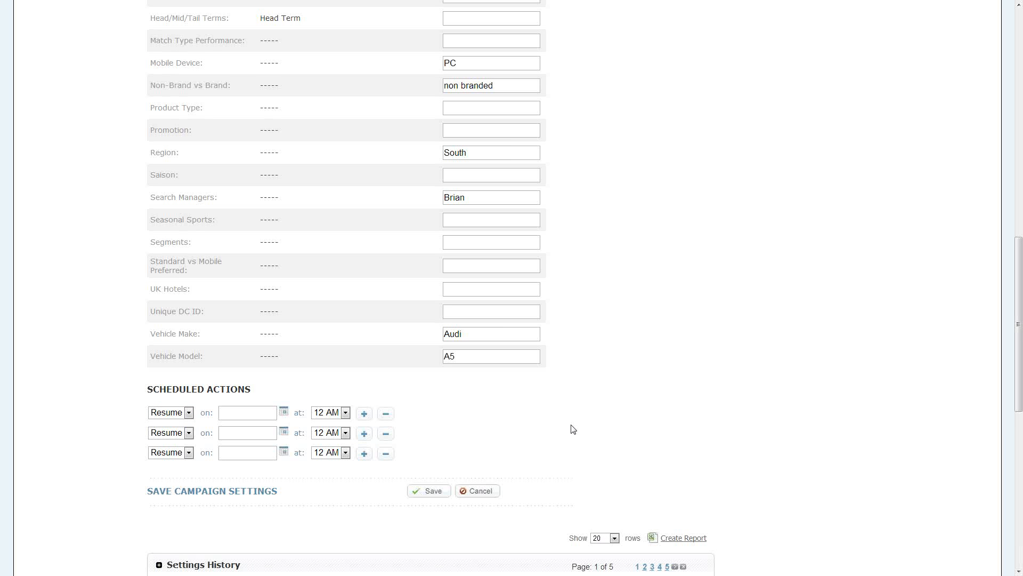
{"action": "scroll", "coordinate": [573, 417], "scroll_direction": "up", "scroll_amount": 8}
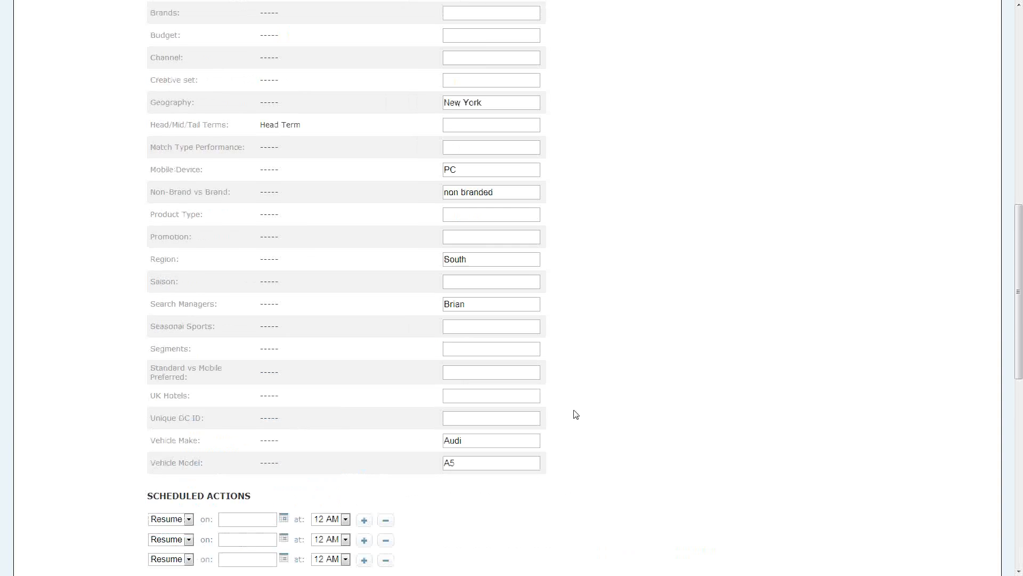
{"action": "scroll", "coordinate": [576, 400], "scroll_direction": "up", "scroll_amount": 6}
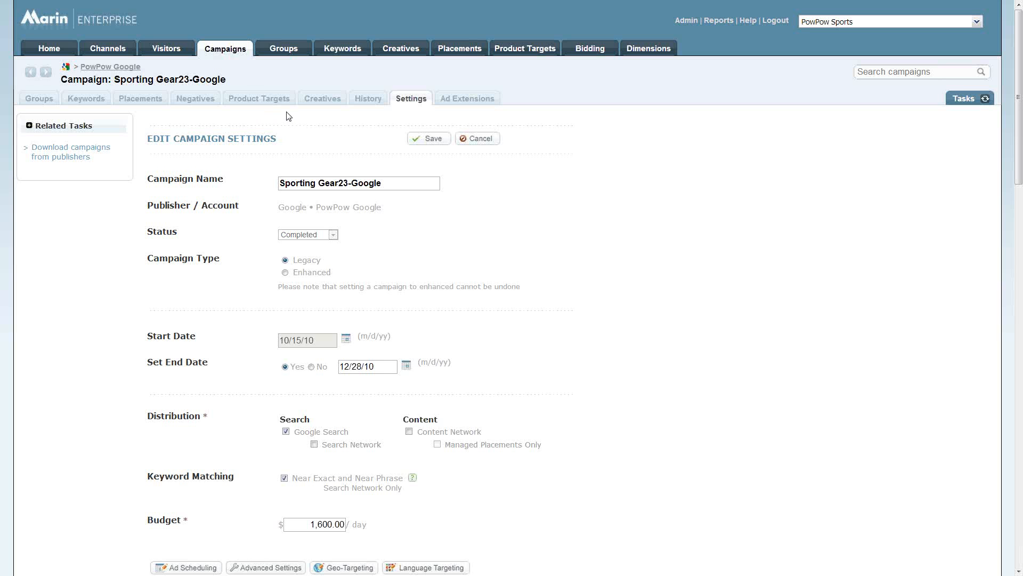
Step: Check that the Sched. Action column is enabled in the campaigns view, save the view and look at that column in the campaigns list
{"action": "left_click", "coordinate": [229, 51]}
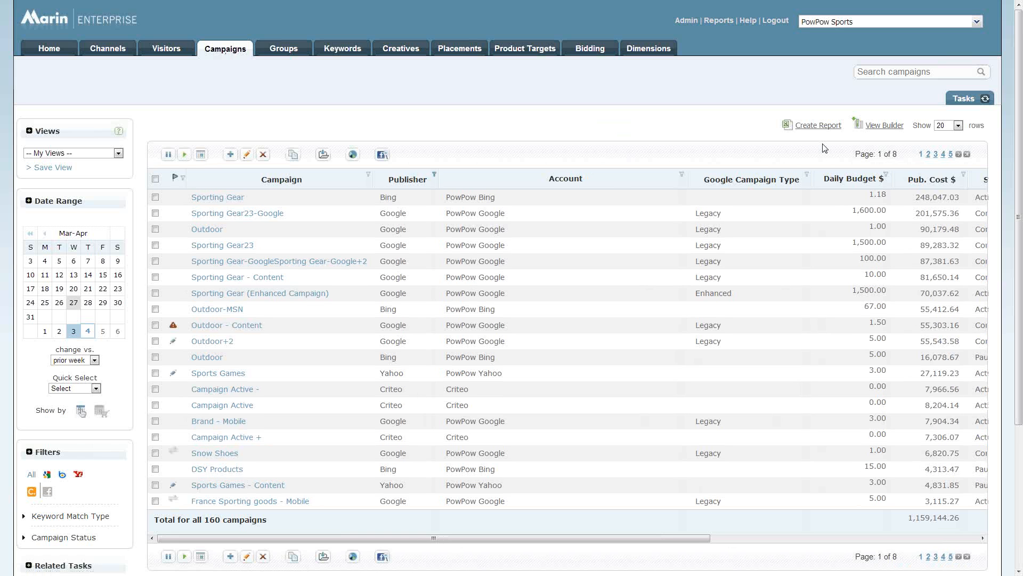
{"action": "left_click", "coordinate": [886, 126]}
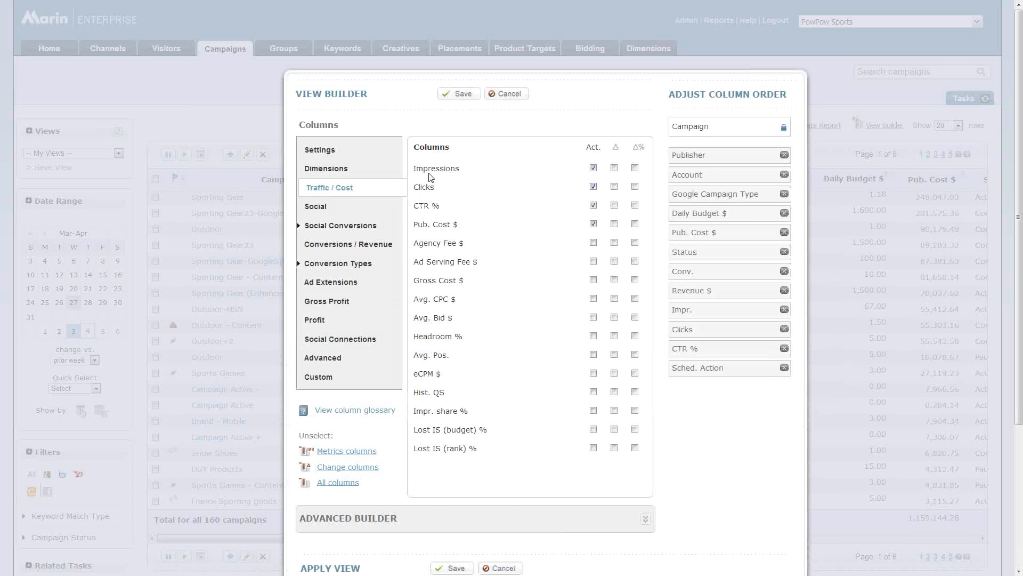
{"action": "left_click", "coordinate": [360, 156]}
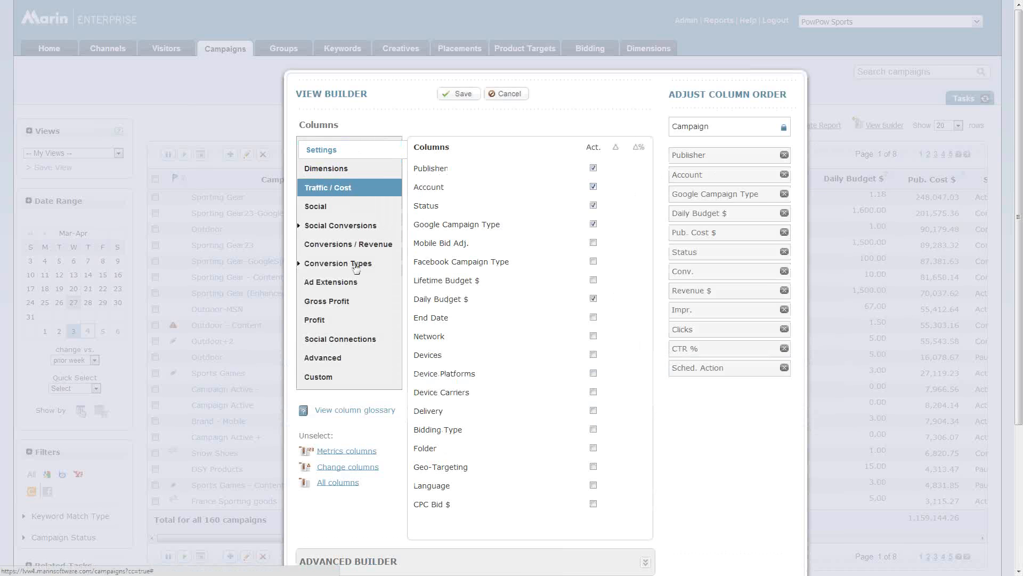
{"action": "left_click", "coordinate": [325, 362]}
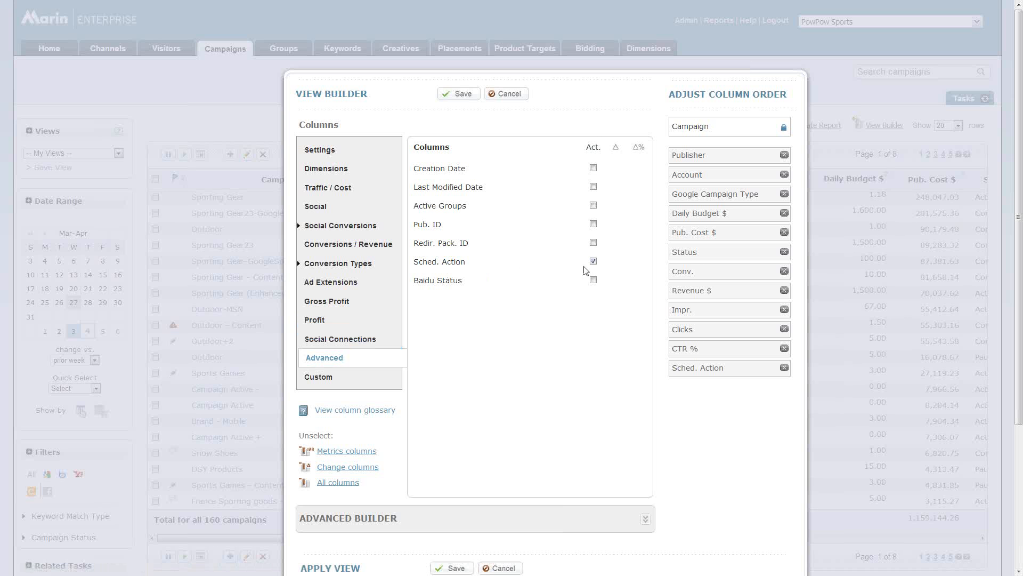
{"action": "left_click", "coordinate": [457, 94]}
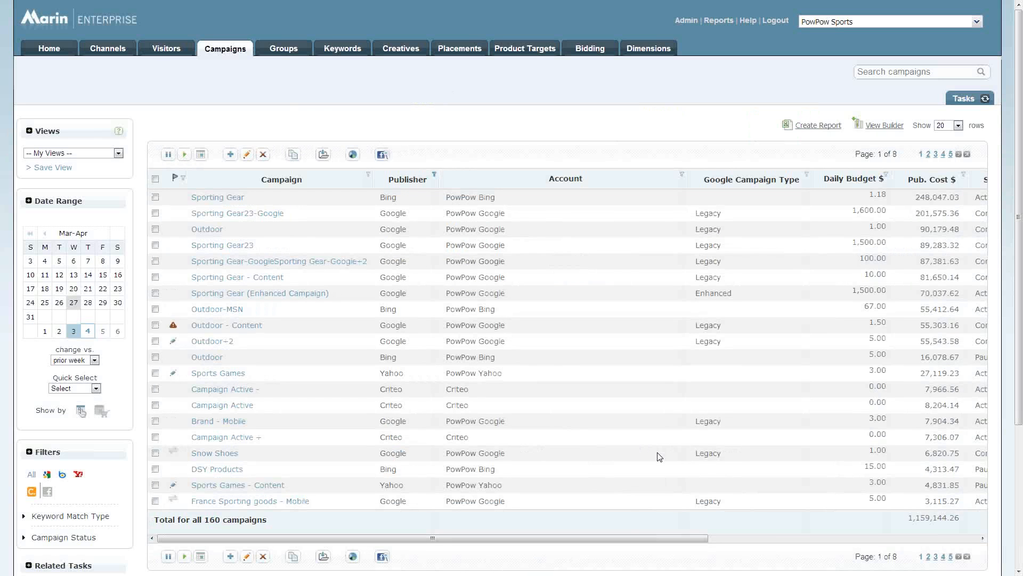
{"action": "left_click_drag", "start_coordinate": [632, 538], "coordinate": [960, 526]}
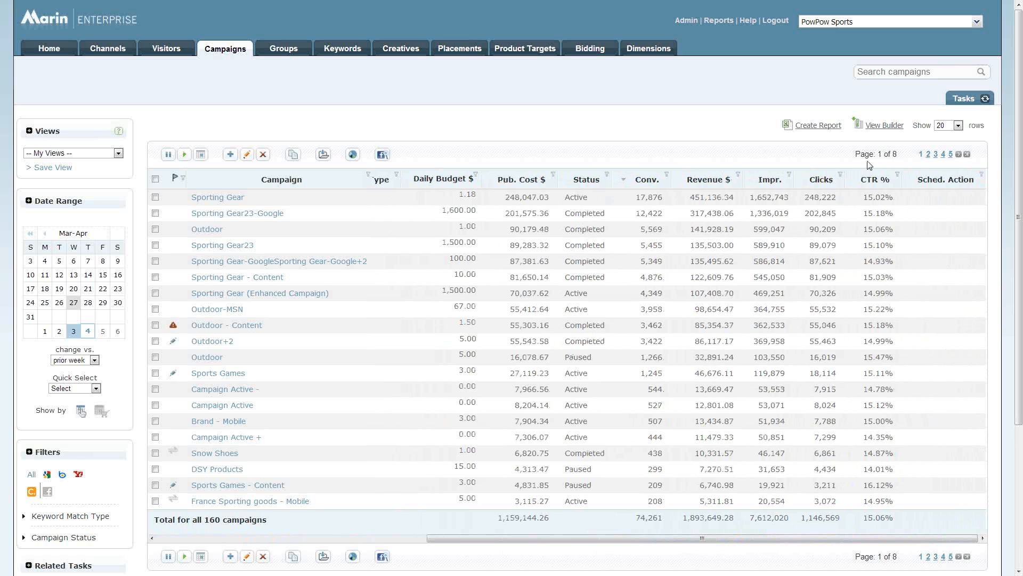
{"action": "left_click_drag", "start_coordinate": [556, 539], "coordinate": [480, 534]}
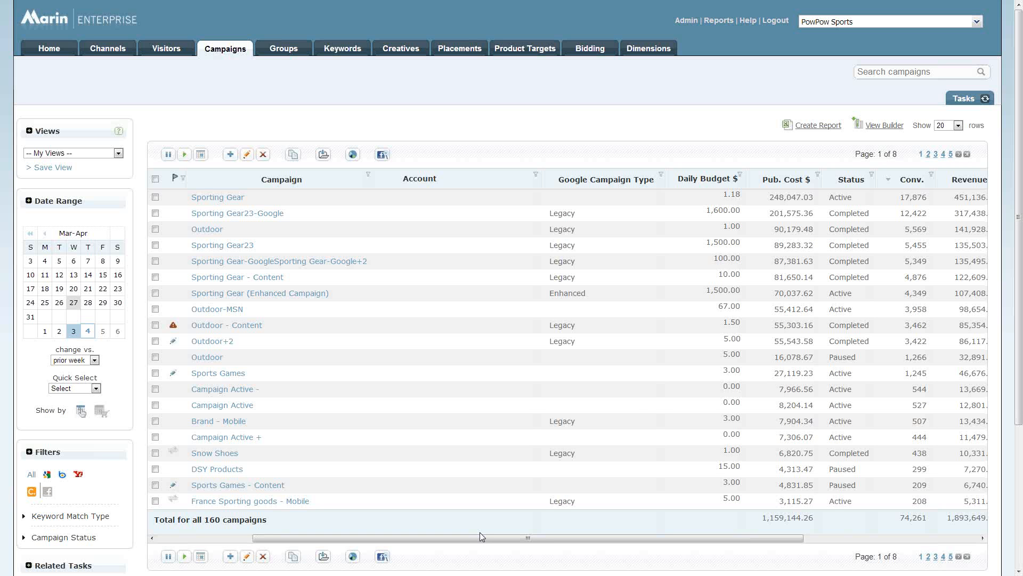
Step: Review the fields available for editing the keyword "puma camping grills" and leave the edit without choosing one
{"action": "left_click", "coordinate": [336, 52]}
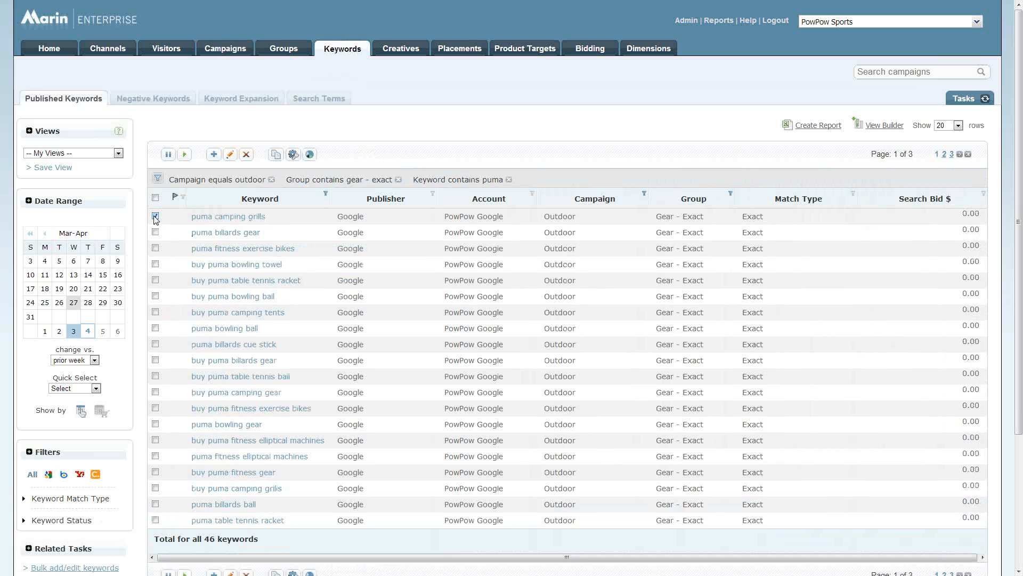
{"action": "left_click", "coordinate": [228, 158]}
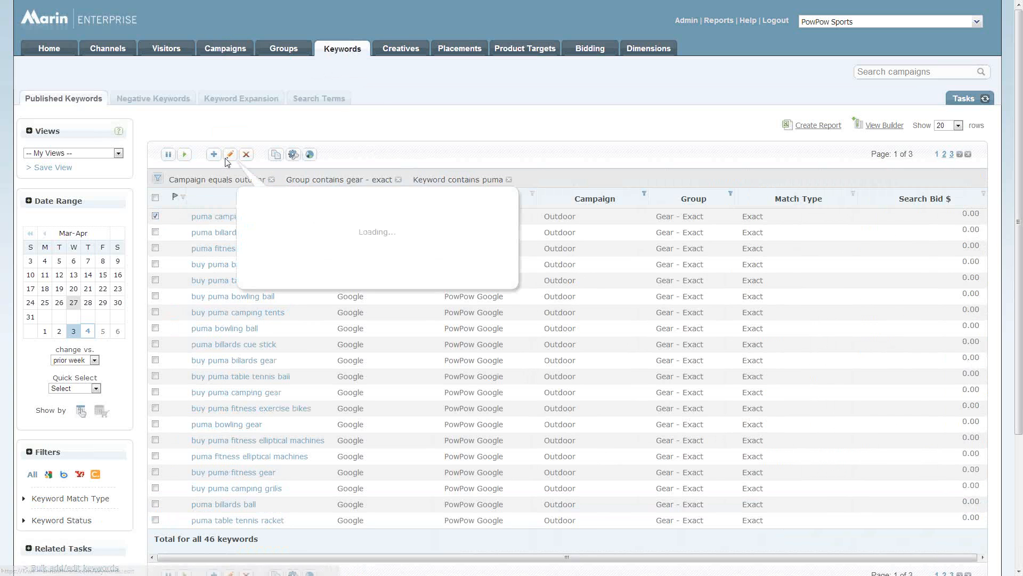
{"action": "left_click", "coordinate": [307, 262]}
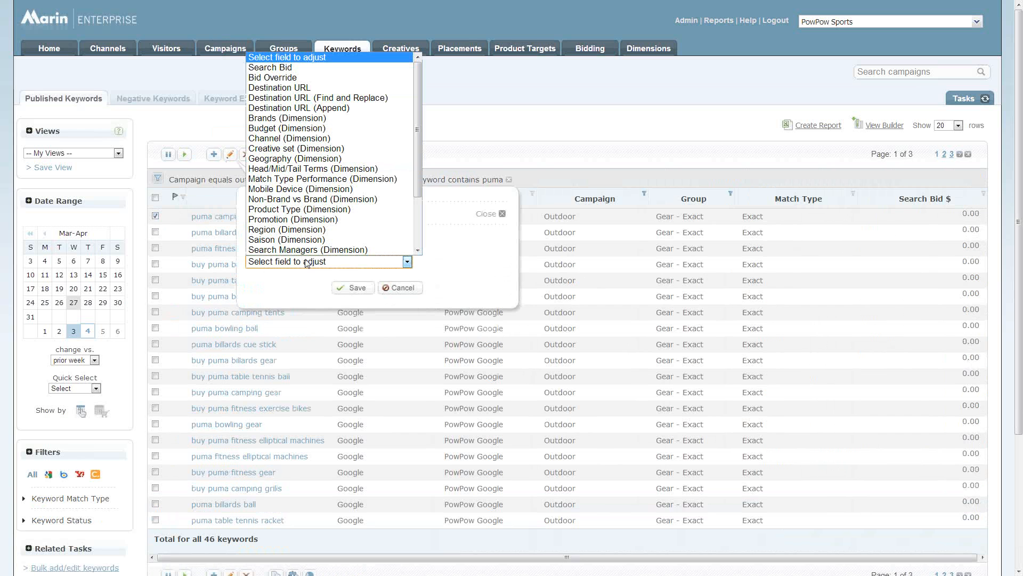
{"action": "left_click", "coordinate": [435, 70]}
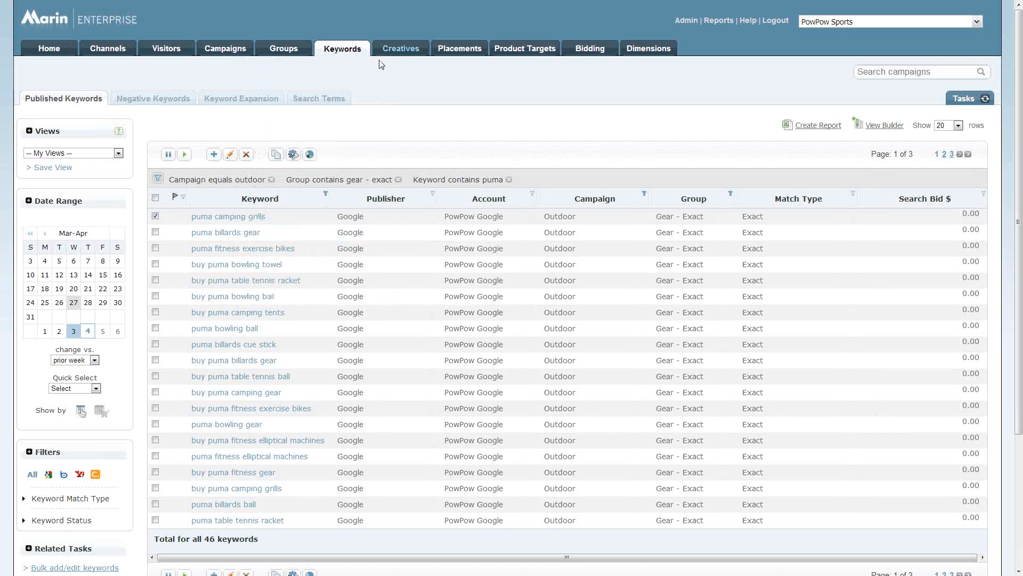
Step: Start editing the first {KeyWord:Hiking Shoes} creative and show its Creative Exemptions fields for policy name and violating text
{"action": "left_click", "coordinate": [403, 52]}
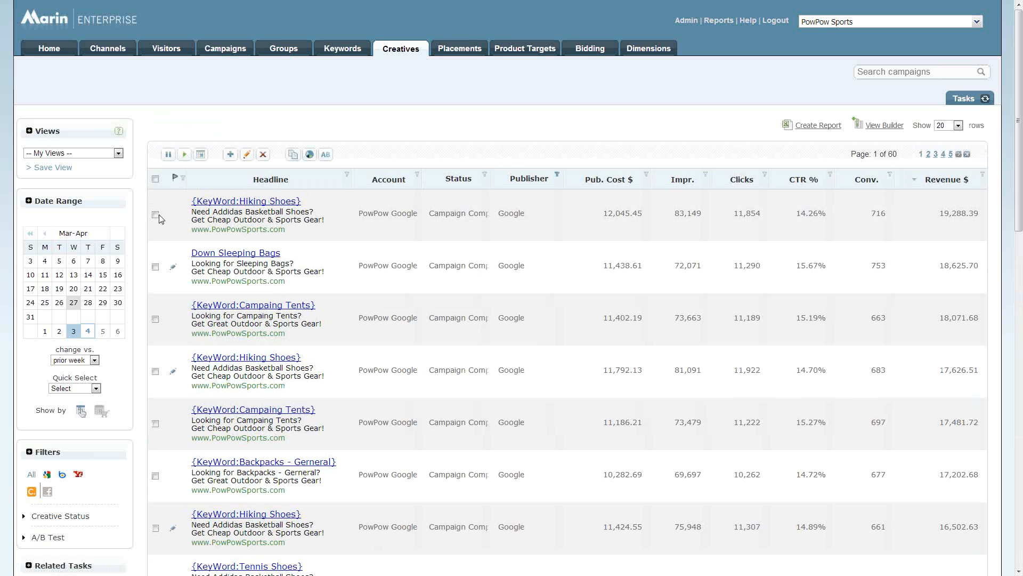
{"action": "left_click", "coordinate": [157, 215]}
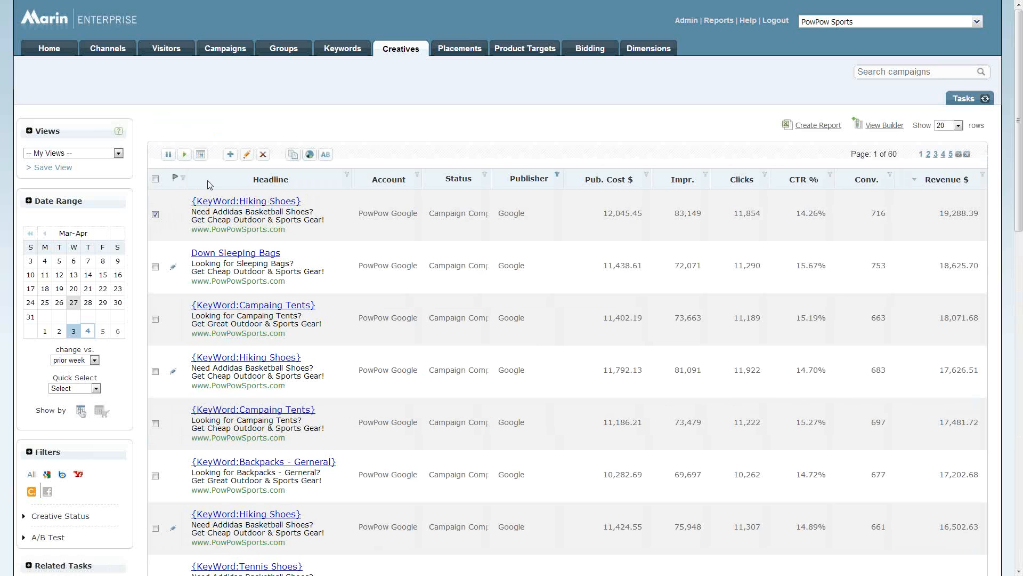
{"action": "left_click", "coordinate": [246, 156]}
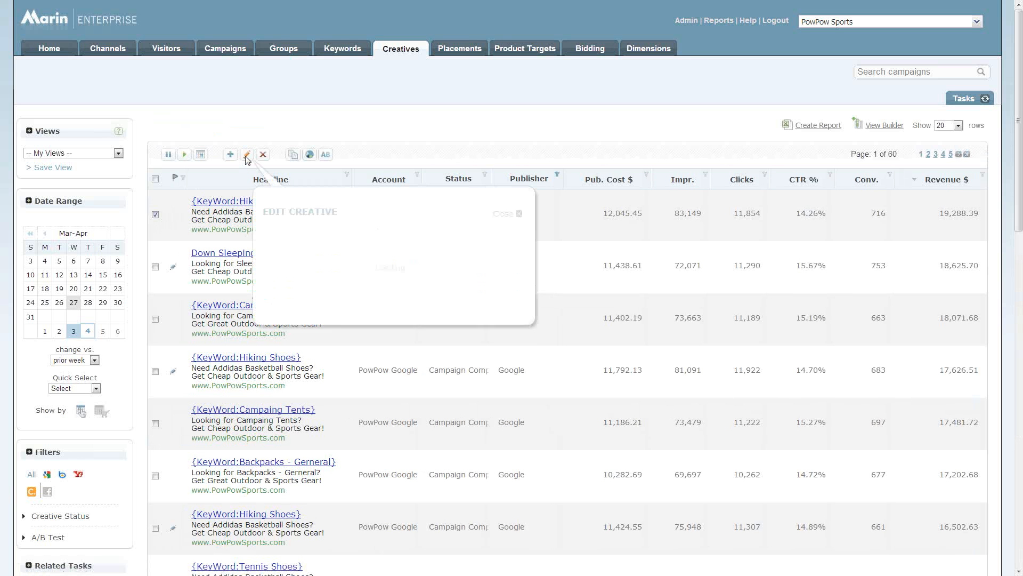
{"action": "left_click", "coordinate": [282, 263]}
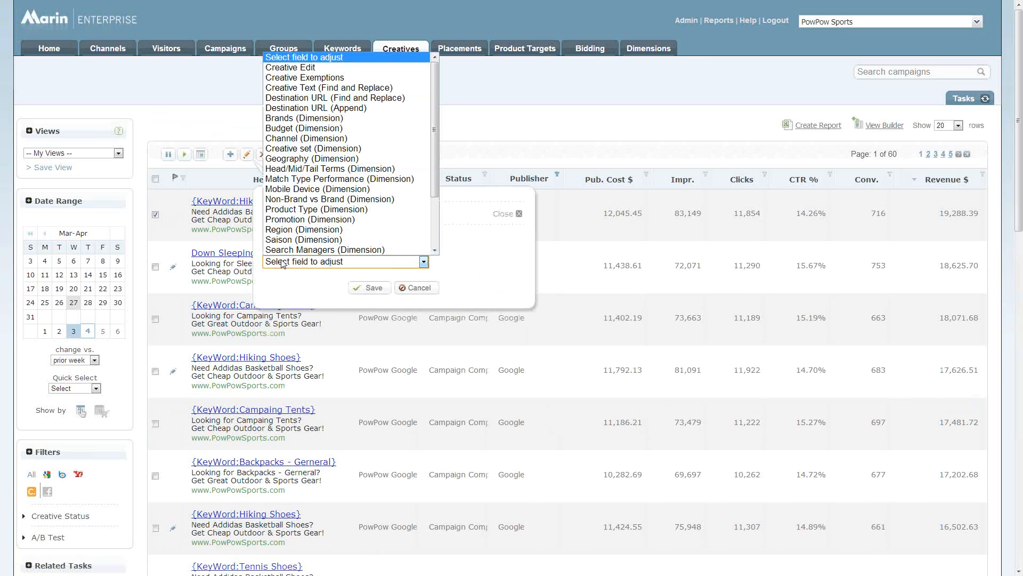
{"action": "left_click", "coordinate": [305, 77]}
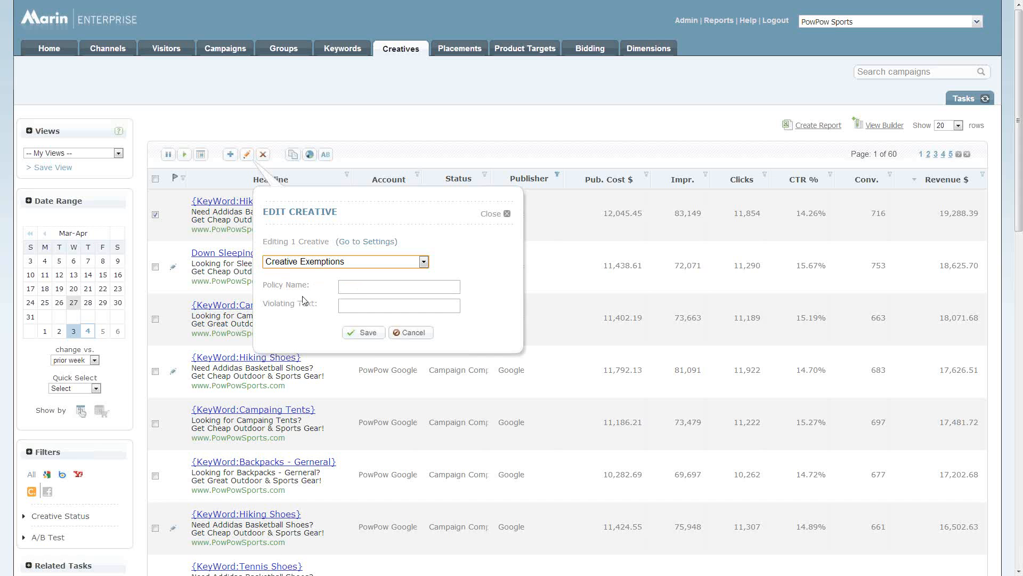
Step: Select all creatives on the page, review the sync status filter options and clear that filter
{"action": "left_click", "coordinate": [158, 185]}
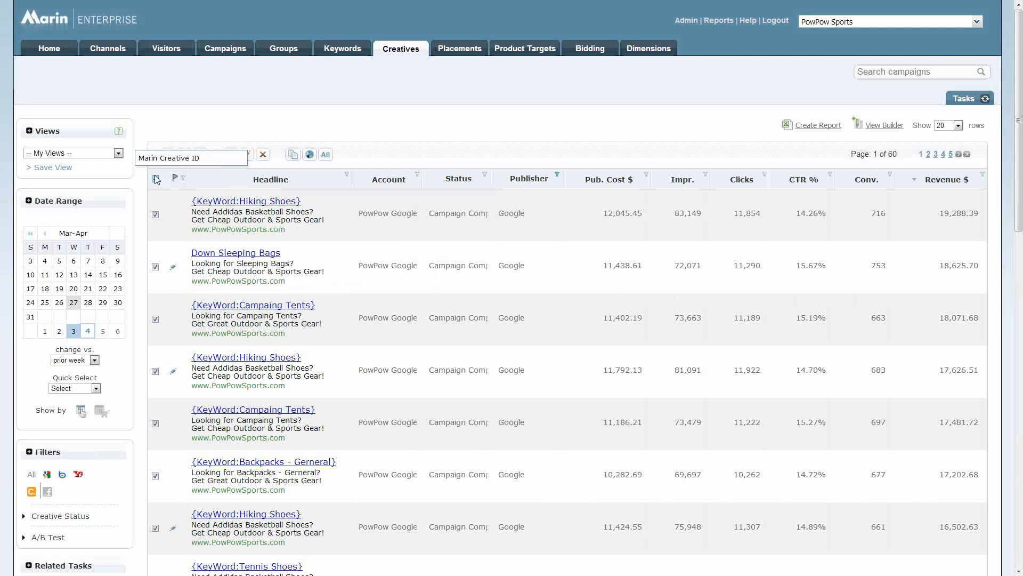
{"action": "left_click", "coordinate": [183, 179]}
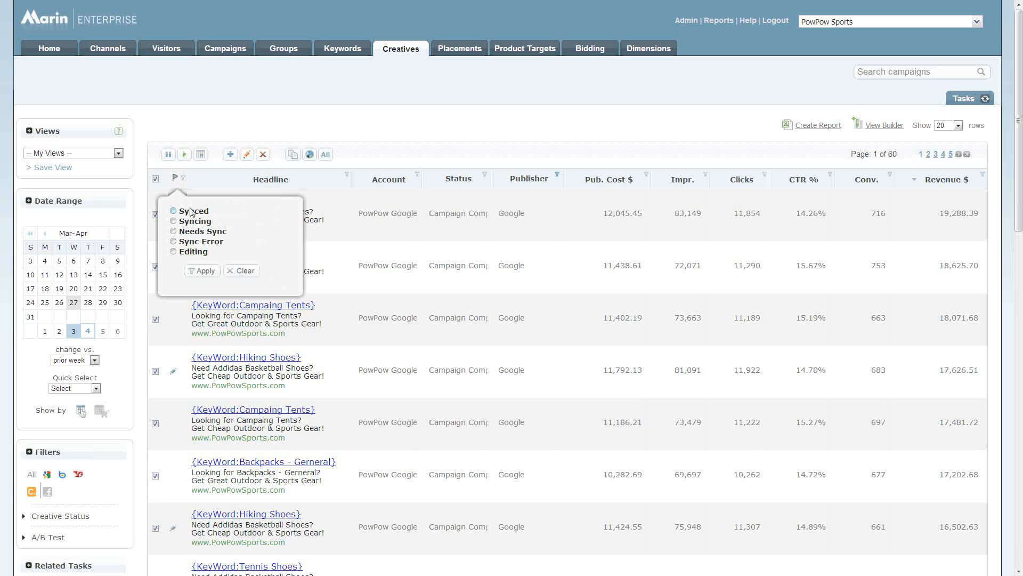
{"action": "left_click", "coordinate": [244, 270]}
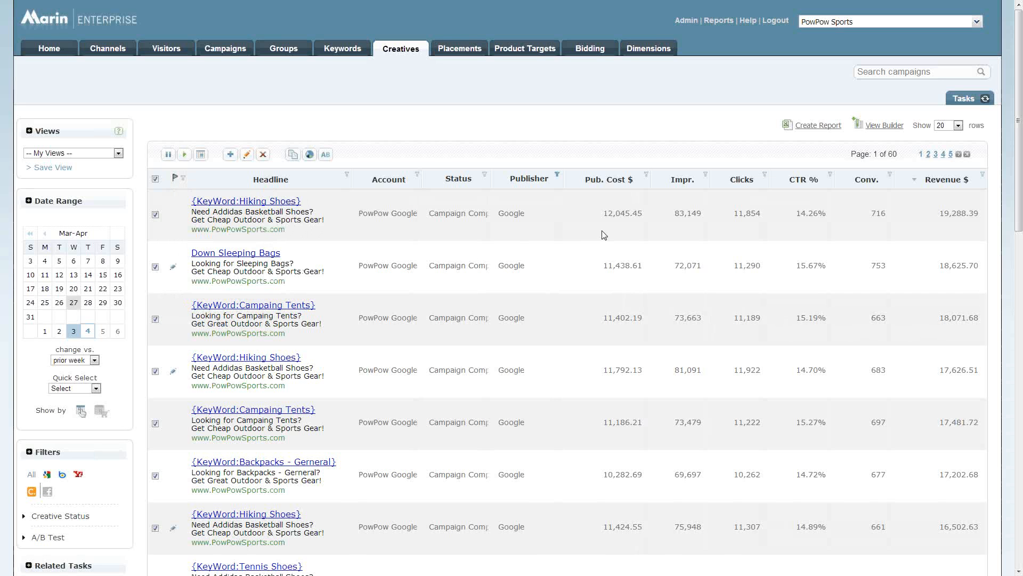
Step: Filter the creatives by Disapproved status, review them and remove the filter
{"action": "left_click", "coordinate": [489, 181]}
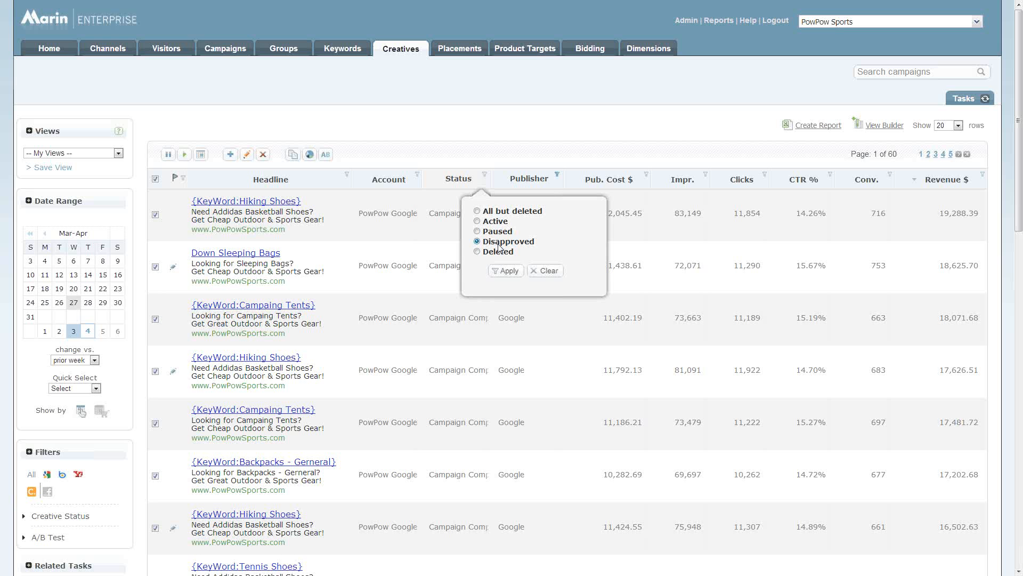
{"action": "left_click", "coordinate": [507, 271]}
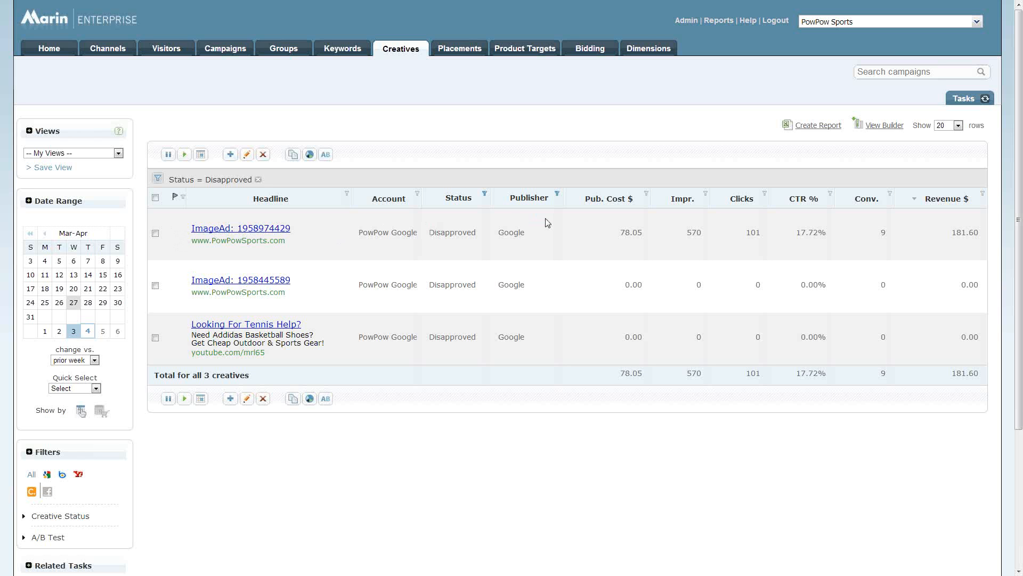
{"action": "left_click", "coordinate": [258, 181]}
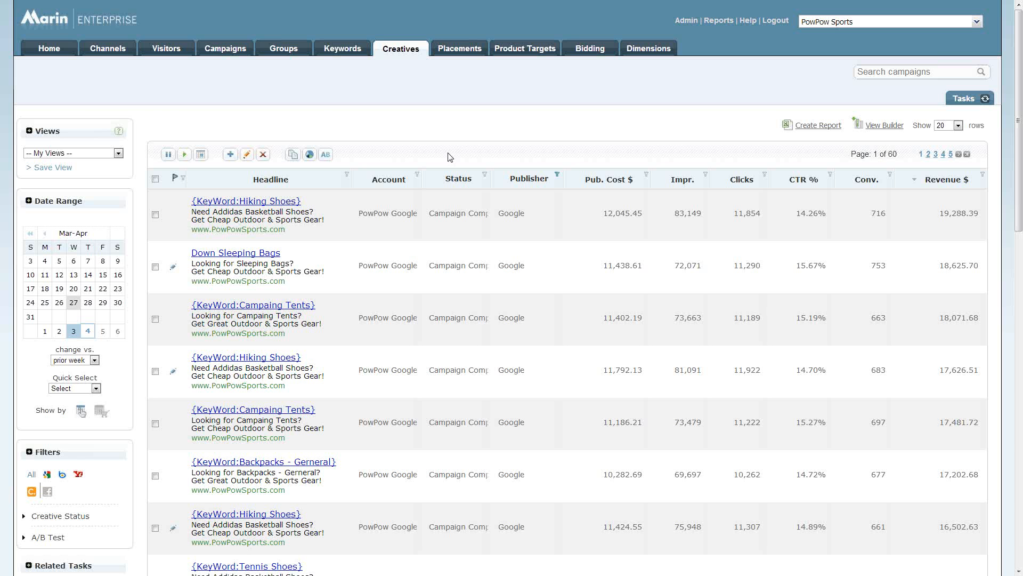
Step: Switch to the Excel workbook "Google Violating Text Examples", examine its creative and keyword exemption examples and return to Marin
{"action": "key", "text": "alt+Tab"}
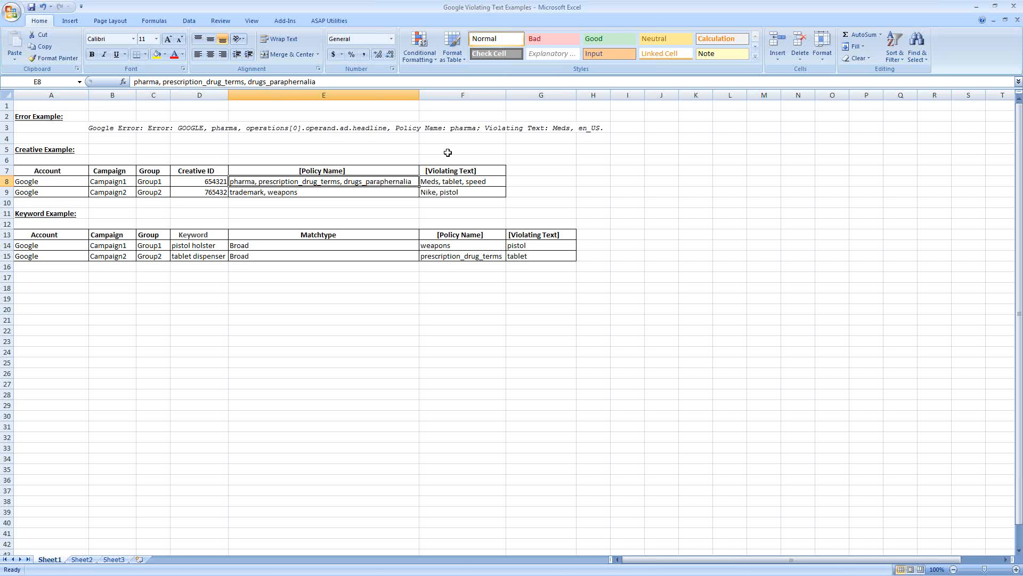
{"action": "left_click", "coordinate": [973, 8]}
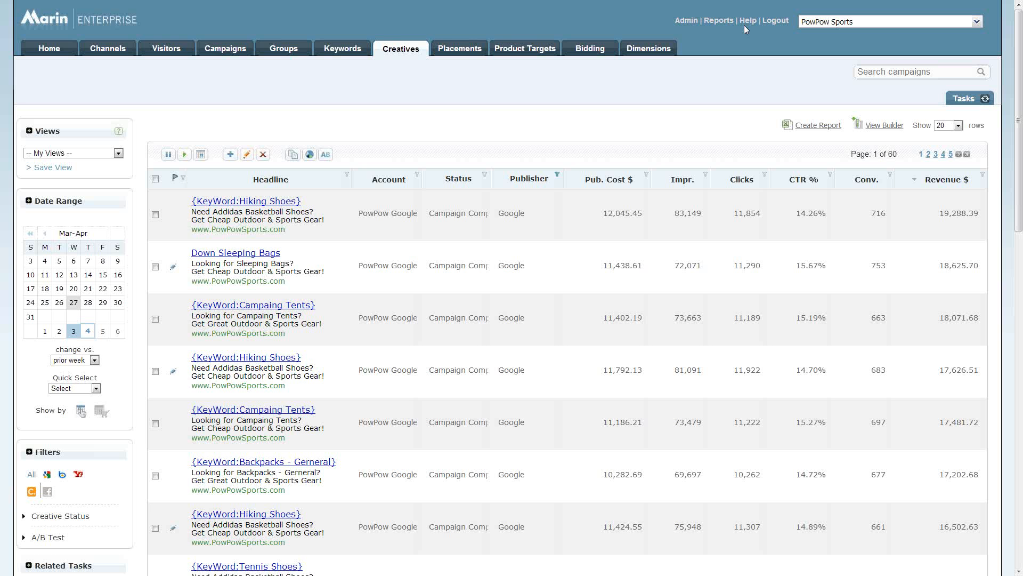
Step: Open the bulk add/edit form for creatives and look through the column headers of its paste area
{"action": "scroll", "coordinate": [187, 446], "scroll_direction": "down", "scroll_amount": 3}
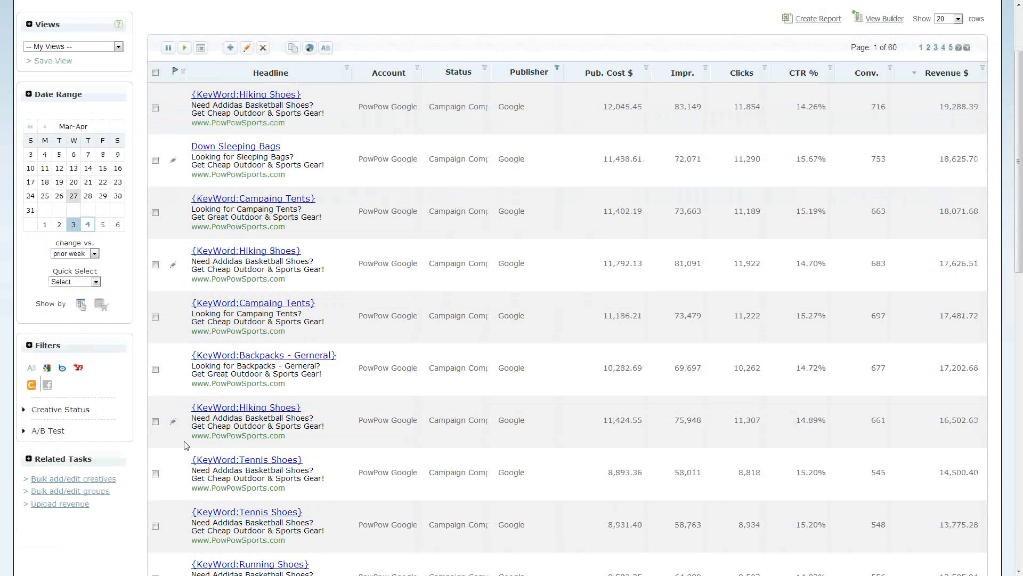
{"action": "left_click", "coordinate": [104, 482]}
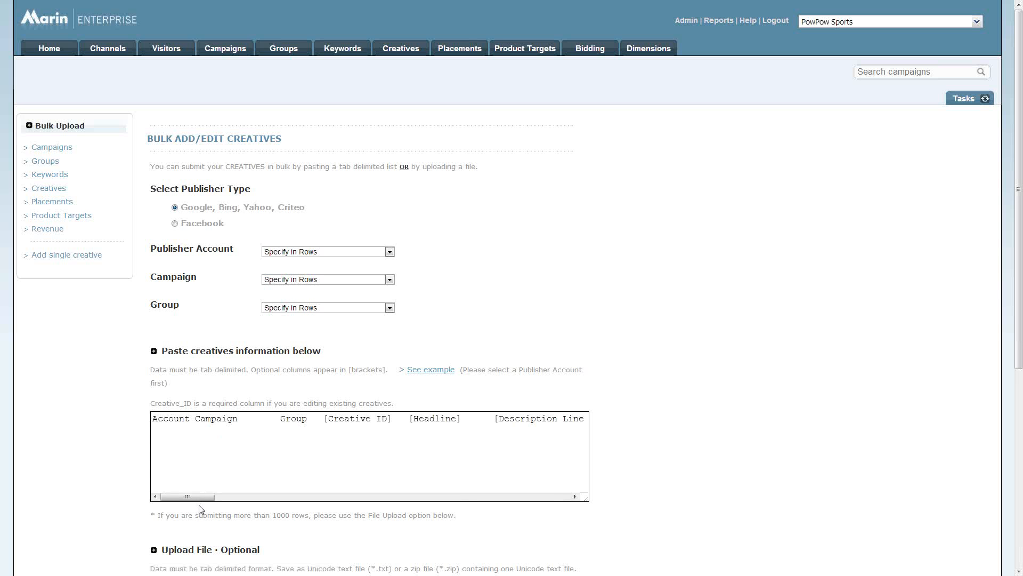
{"action": "left_click_drag", "start_coordinate": [201, 497], "coordinate": [176, 498]}
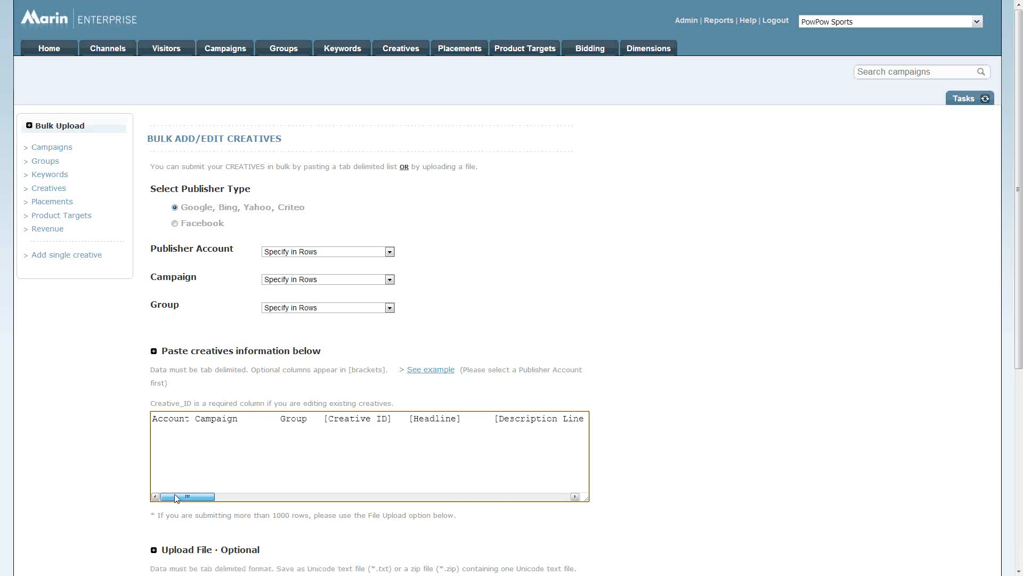